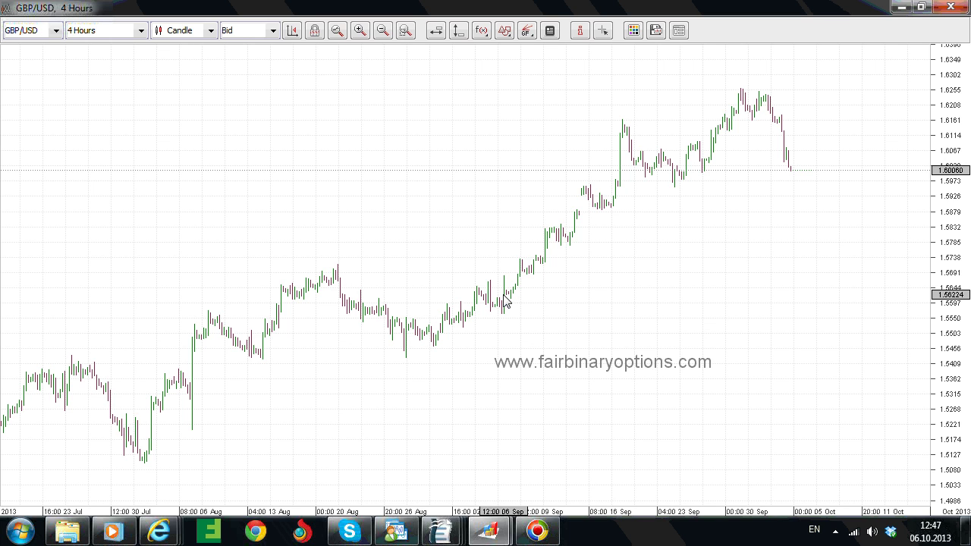
Open the drawing-shapes dropdown on the GBP/USD 4-hour Bid chart.
{"action": "left_click", "coordinate": [504, 31]}
Frame the 30 Sep–2 Oct highs in a grey rectangle, then zoom in for wider candles.
{"action": "left_click", "coordinate": [544, 159]}
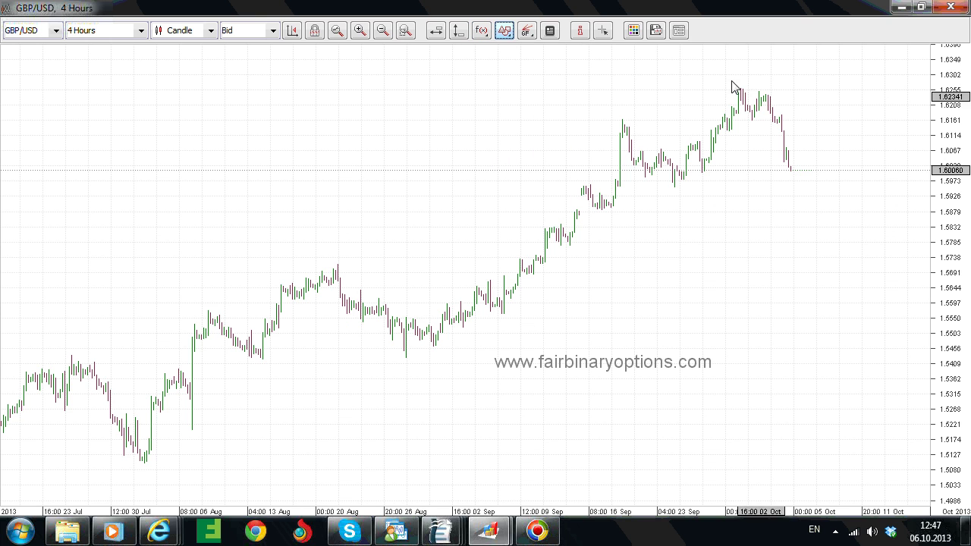
{"action": "left_click_drag", "start_coordinate": [731, 82], "coordinate": [779, 121]}
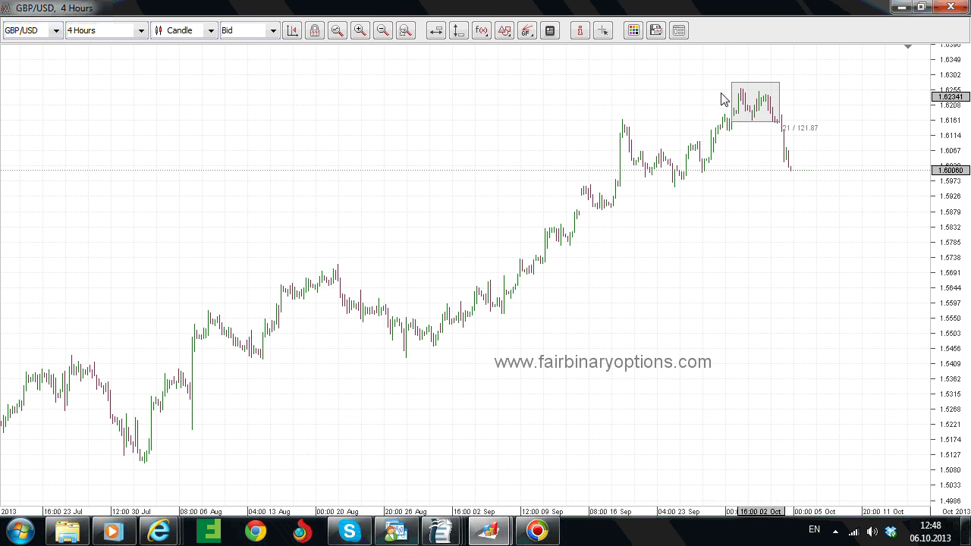
{"action": "left_click", "coordinate": [353, 34]}
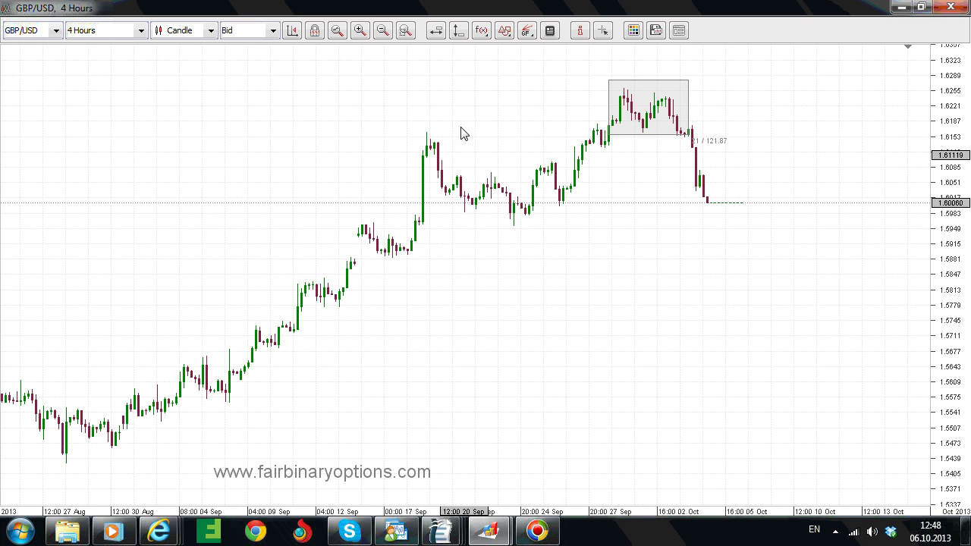
Draw a blue short trend line along the rising lows inside the box.
{"action": "left_click", "coordinate": [504, 30]}
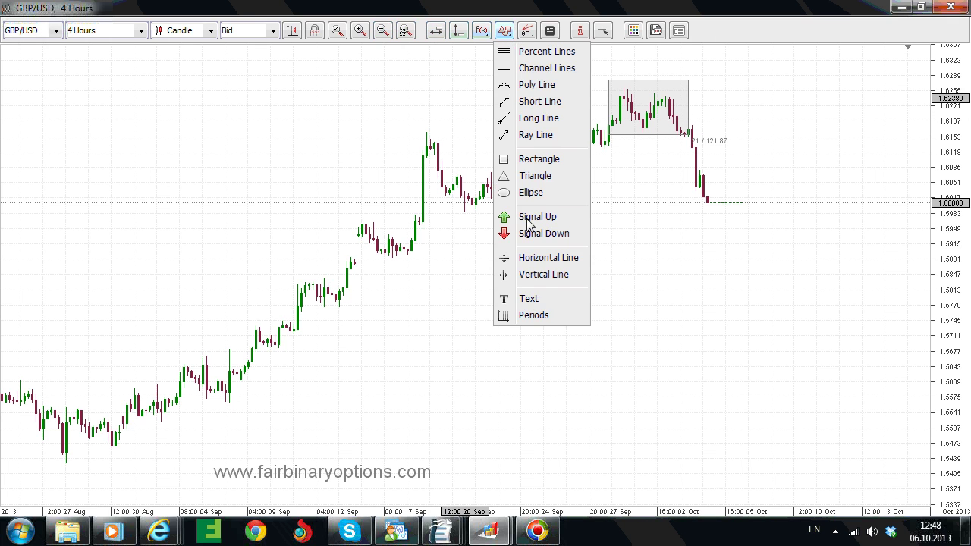
{"action": "left_click", "coordinate": [507, 100]}
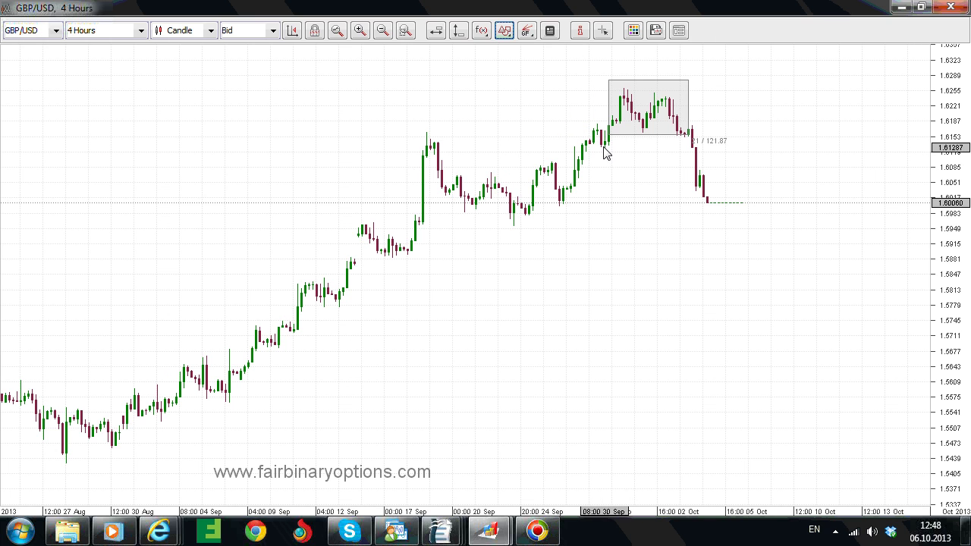
{"action": "left_click_drag", "start_coordinate": [605, 149], "coordinate": [680, 130]}
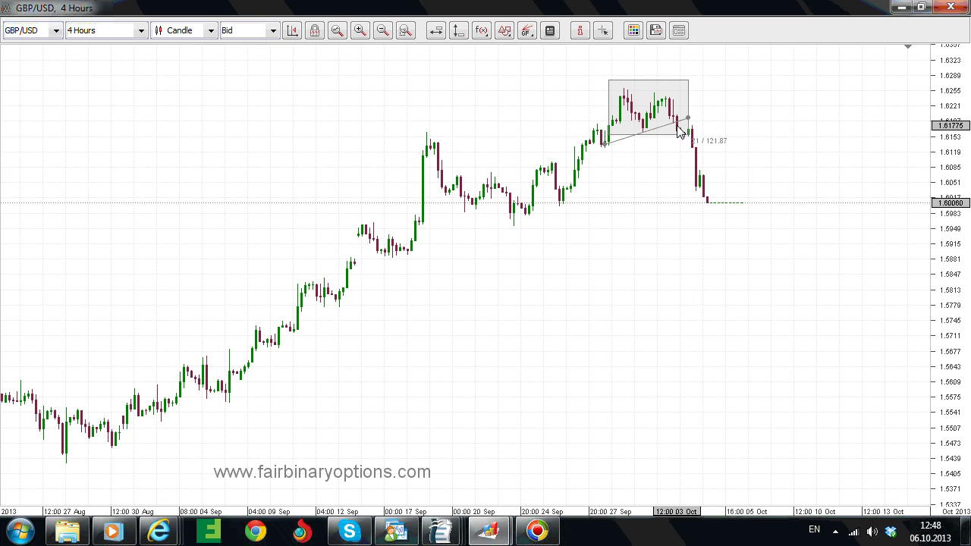
{"action": "right_click", "coordinate": [680, 130]}
{"action": "mouse_move", "coordinate": [785, 177]}
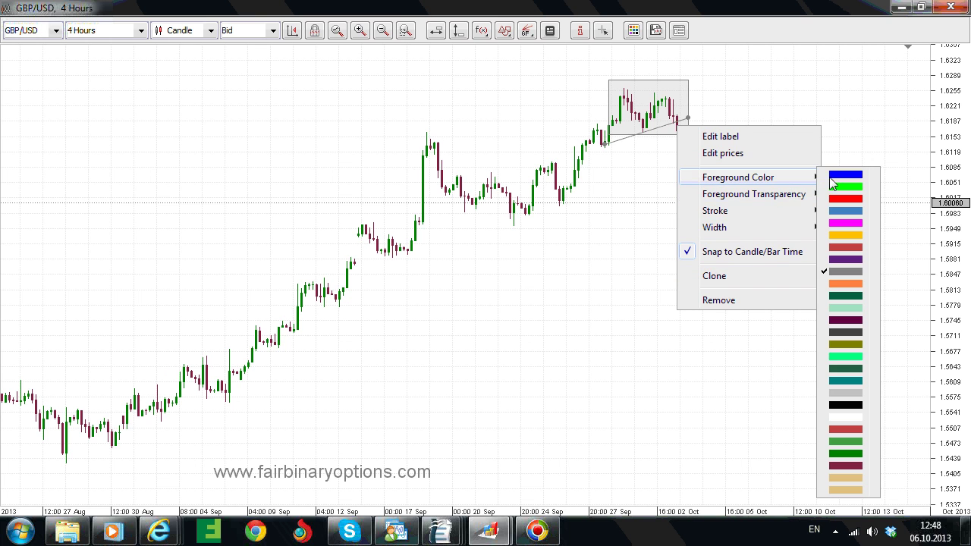
{"action": "left_click", "coordinate": [834, 176]}
Clone the blue line and set the copy across the highs so the lines converge.
{"action": "right_click", "coordinate": [664, 126]}
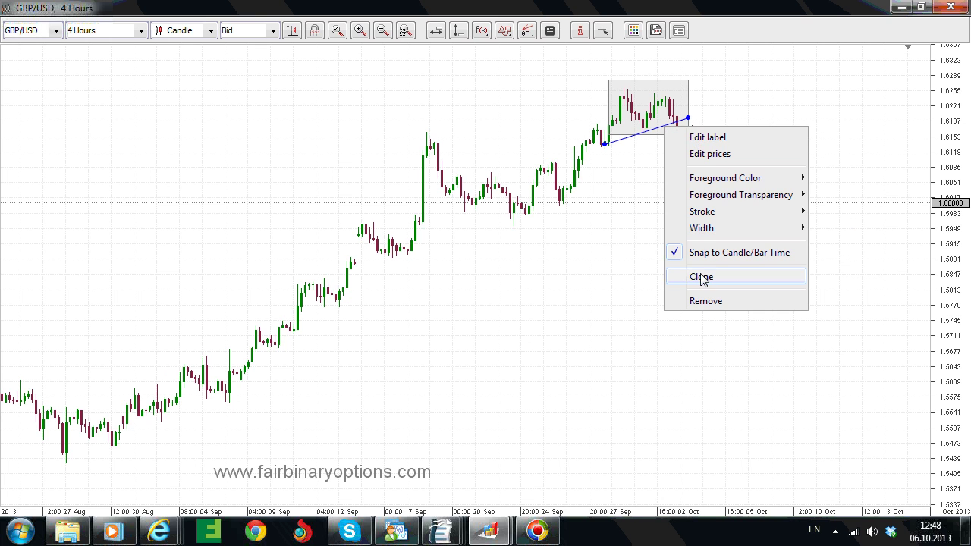
{"action": "left_click", "coordinate": [701, 278]}
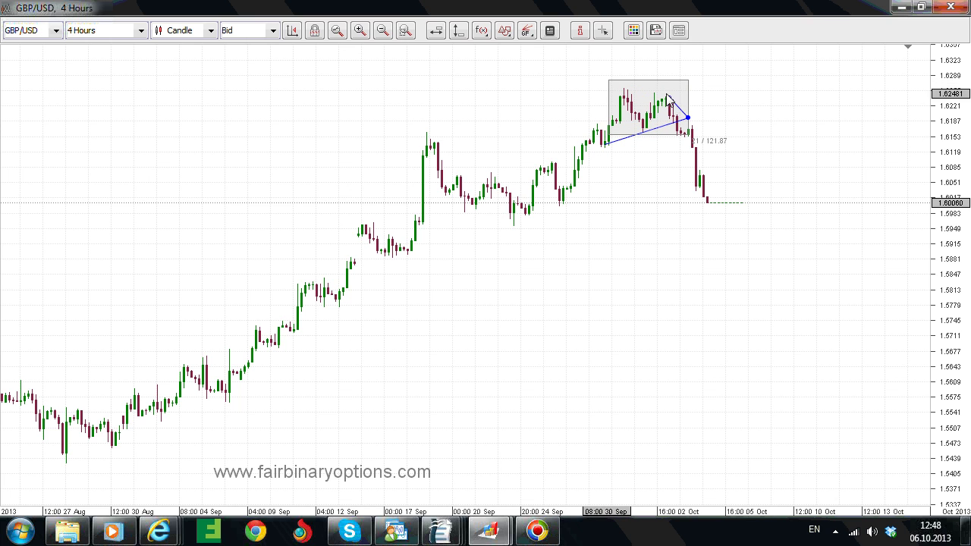
{"action": "left_click", "coordinate": [624, 90]}
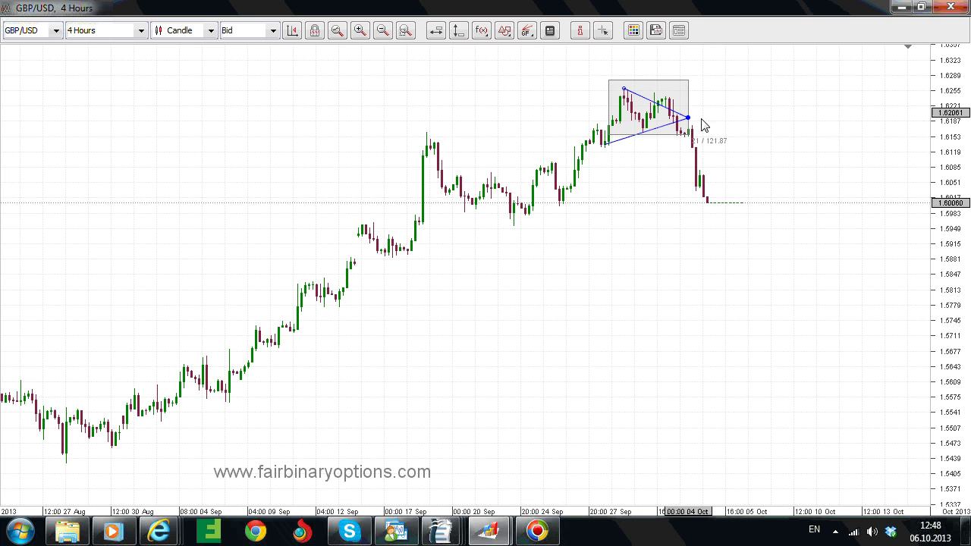
{"action": "left_click_drag", "start_coordinate": [687, 117], "coordinate": [697, 104]}
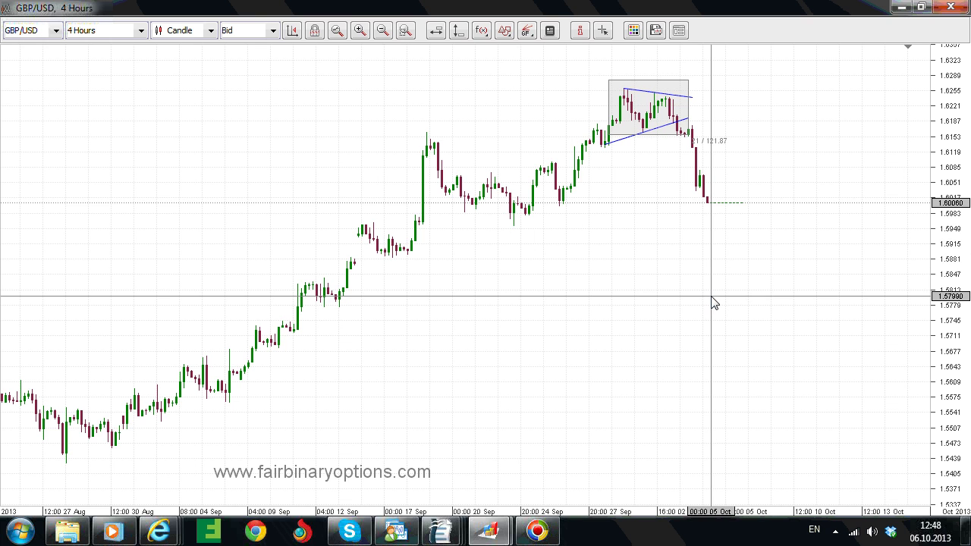
Turn off crosshair, show price/time readouts, and add a horizontal line at 1.61623.
{"action": "left_click", "coordinate": [579, 30]}
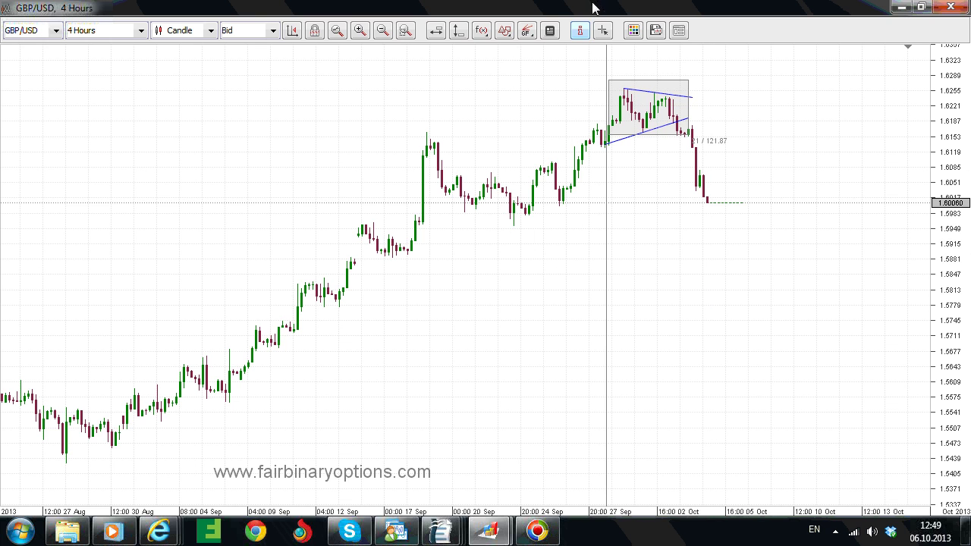
{"action": "left_click", "coordinate": [603, 30]}
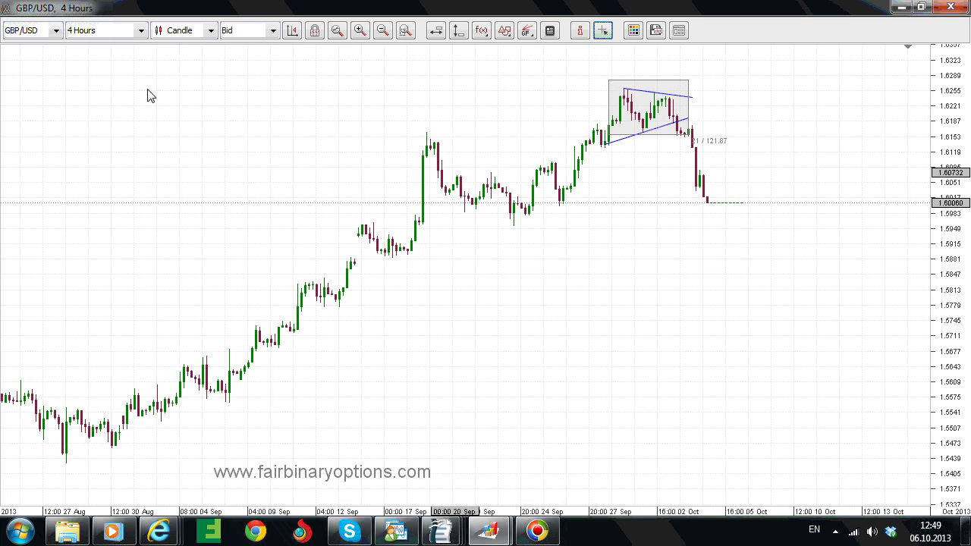
{"action": "left_click", "coordinate": [444, 34]}
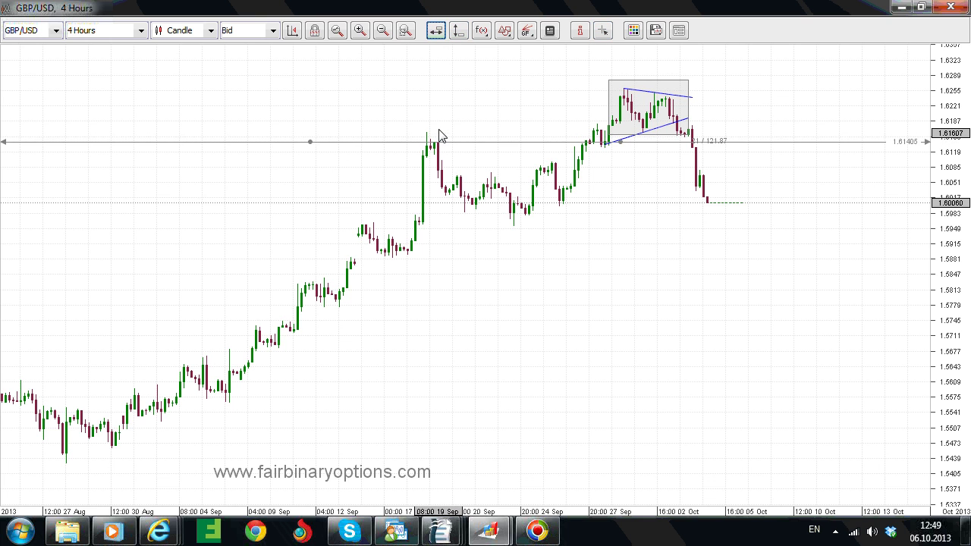
{"action": "left_click", "coordinate": [439, 133]}
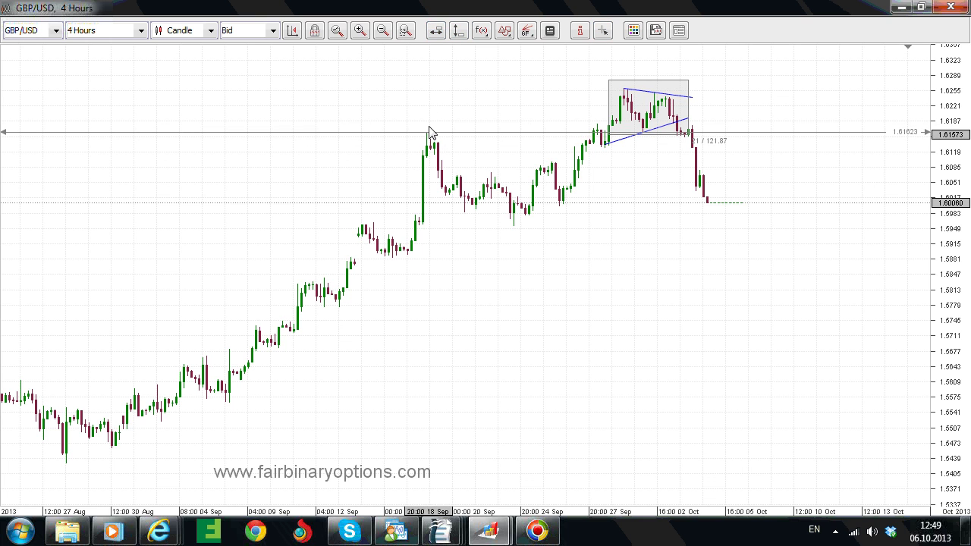
Draw a grey rectangle from mid-September to early October, extended down to about 1.5960.
{"action": "left_click", "coordinate": [504, 32]}
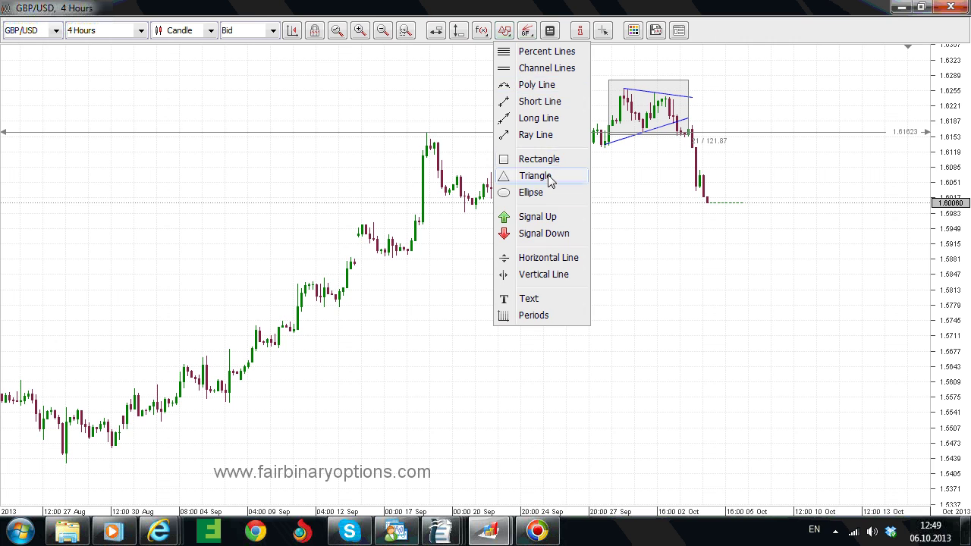
{"action": "left_click", "coordinate": [523, 175]}
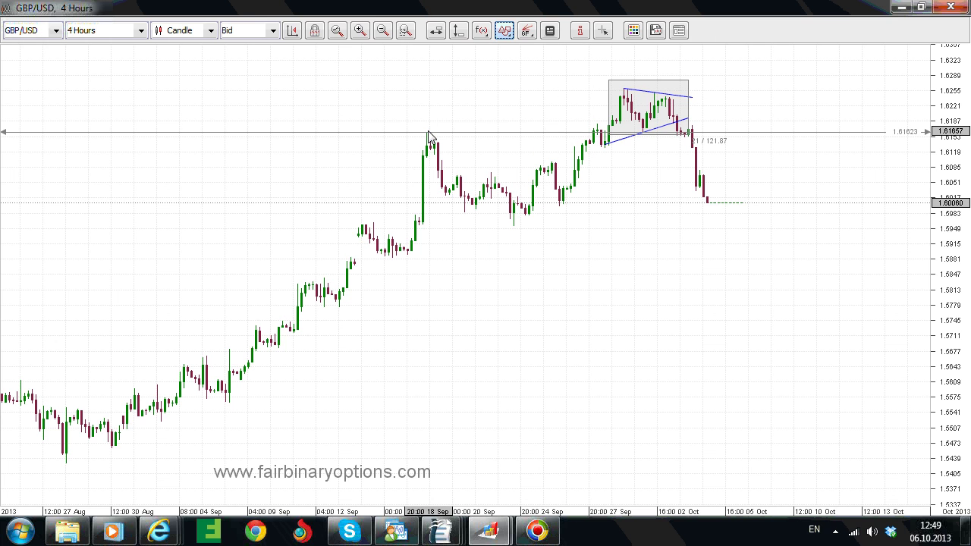
{"action": "left_click_drag", "start_coordinate": [426, 132], "coordinate": [730, 79]}
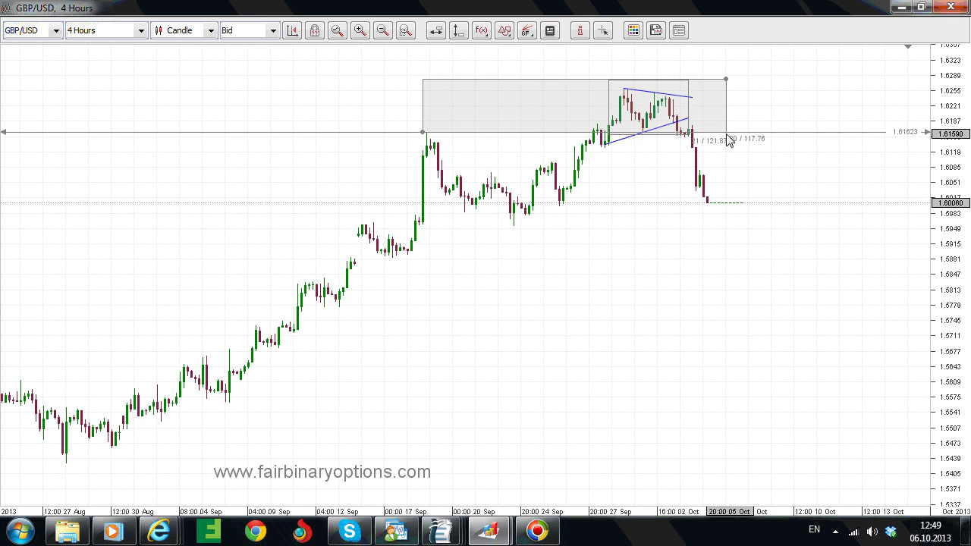
{"action": "left_click_drag", "start_coordinate": [426, 132], "coordinate": [432, 231]}
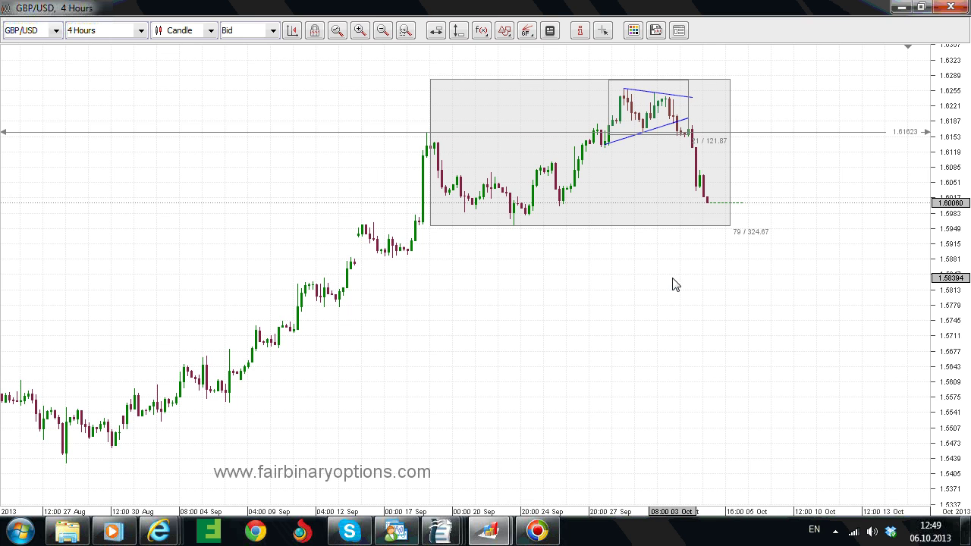
Mark 12:00 24 Sep and 00:00 19 Sep with vertical lines and pick the Text drawing tool.
{"action": "left_click", "coordinate": [458, 32]}
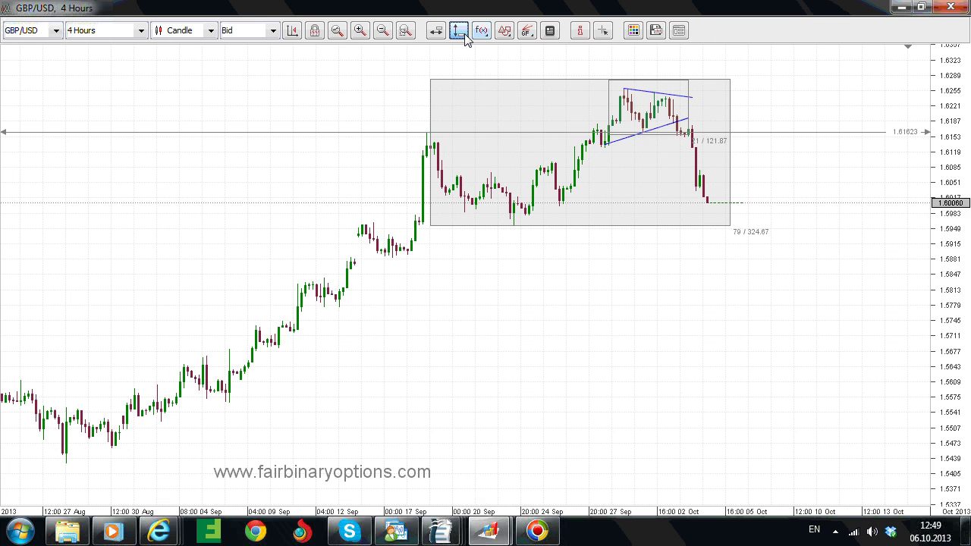
{"action": "left_click", "coordinate": [514, 258]}
{"action": "right_click", "coordinate": [515, 271]}
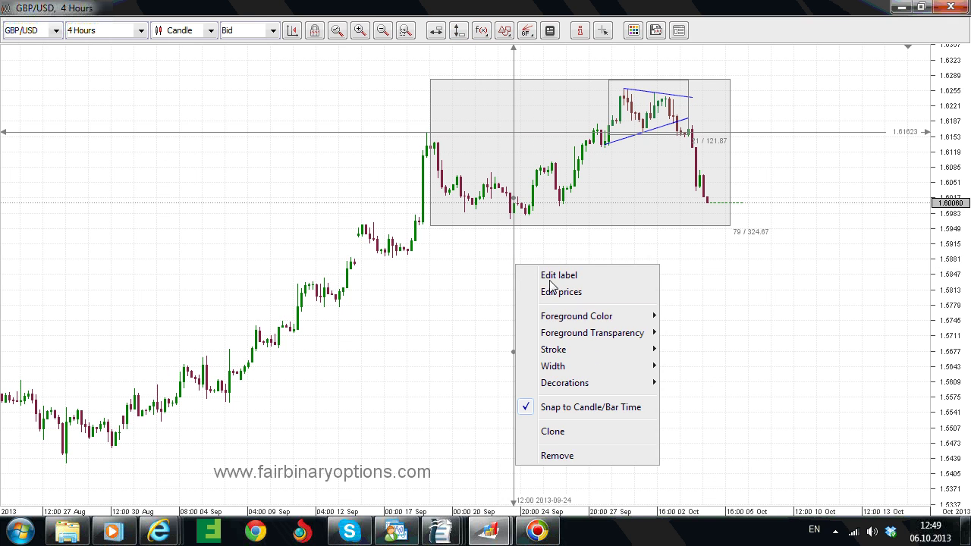
{"action": "left_click", "coordinate": [574, 435]}
{"action": "left_click_drag", "start_coordinate": [514, 294], "coordinate": [431, 299]}
{"action": "left_click", "coordinate": [504, 31]}
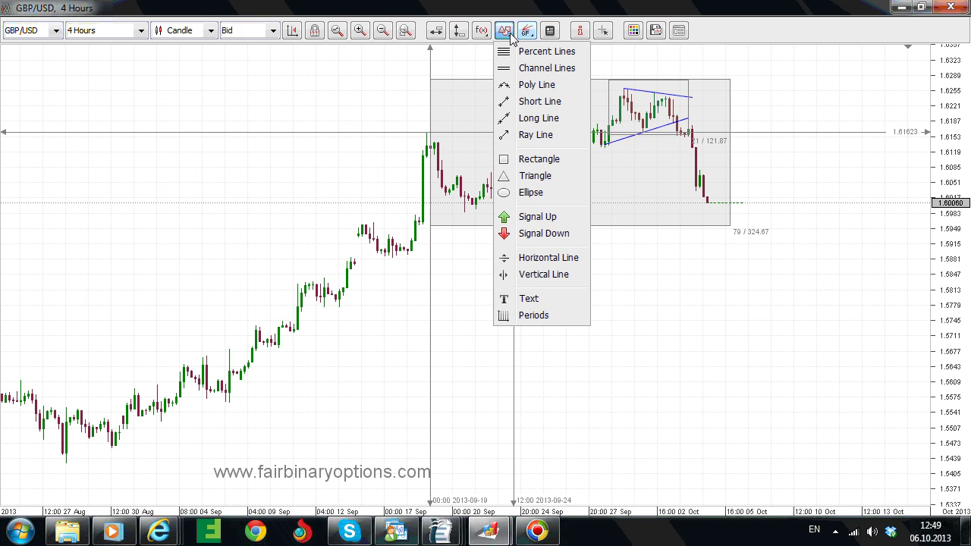
{"action": "left_click", "coordinate": [540, 299]}
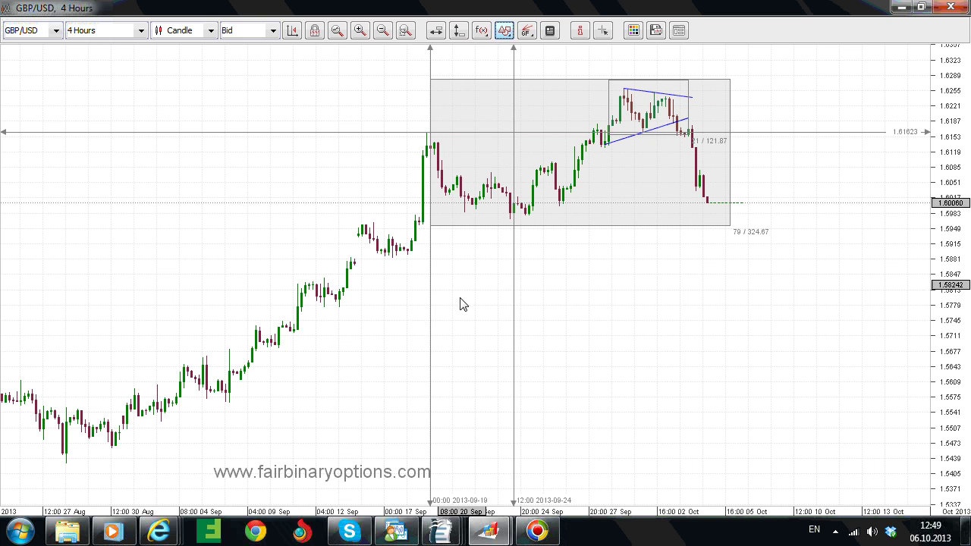
Add a magenta, size-24 'wave a' label and move it between the vertical lines below the box.
{"action": "left_click", "coordinate": [462, 302]}
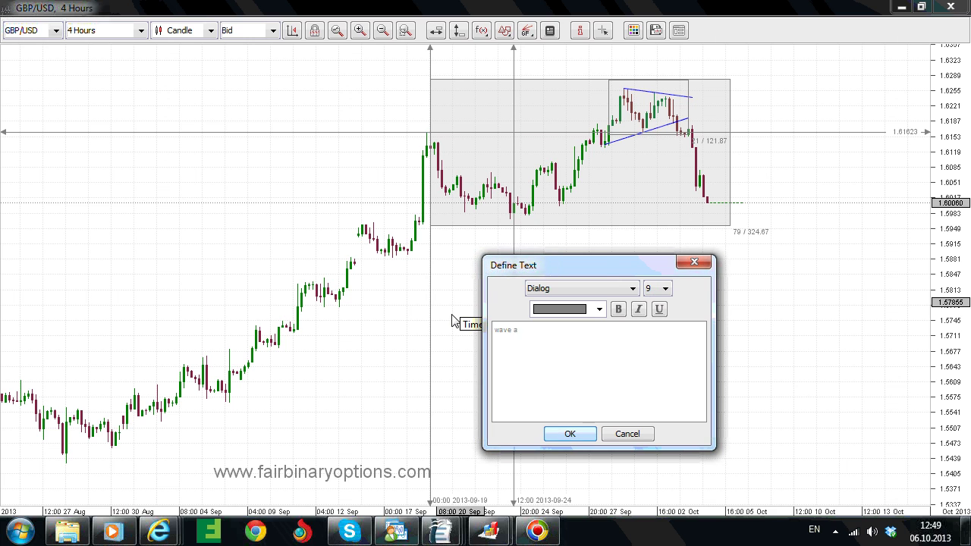
{"action": "left_click", "coordinate": [599, 309]}
{"action": "left_click", "coordinate": [580, 114]}
{"action": "left_click", "coordinate": [665, 288]}
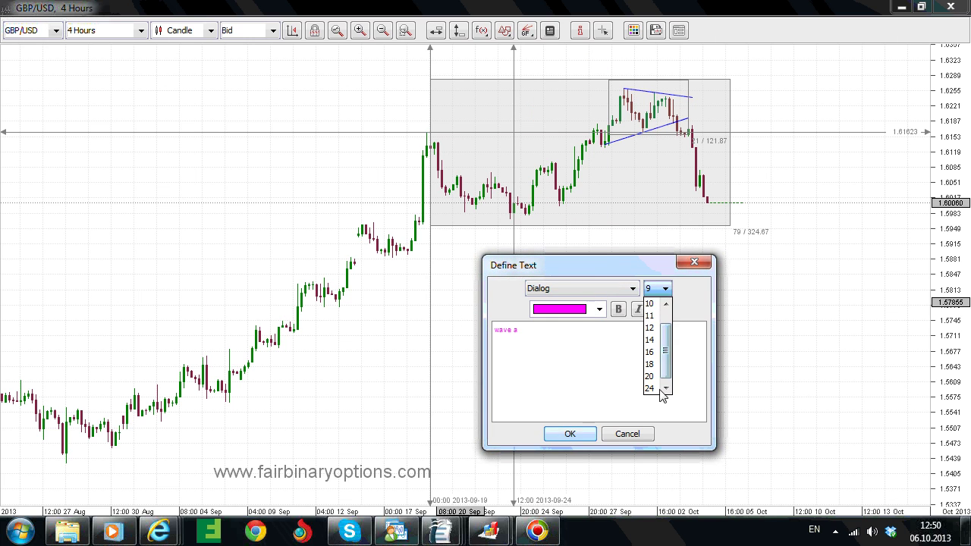
{"action": "left_click", "coordinate": [658, 390]}
{"action": "left_click", "coordinate": [570, 435]}
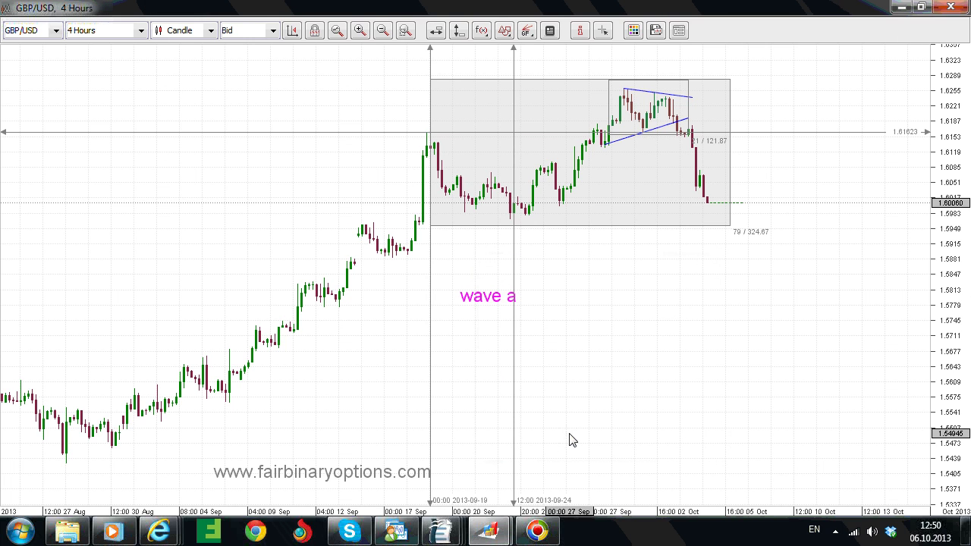
{"action": "left_click", "coordinate": [489, 296]}
{"action": "left_click_drag", "start_coordinate": [489, 295], "coordinate": [470, 304]}
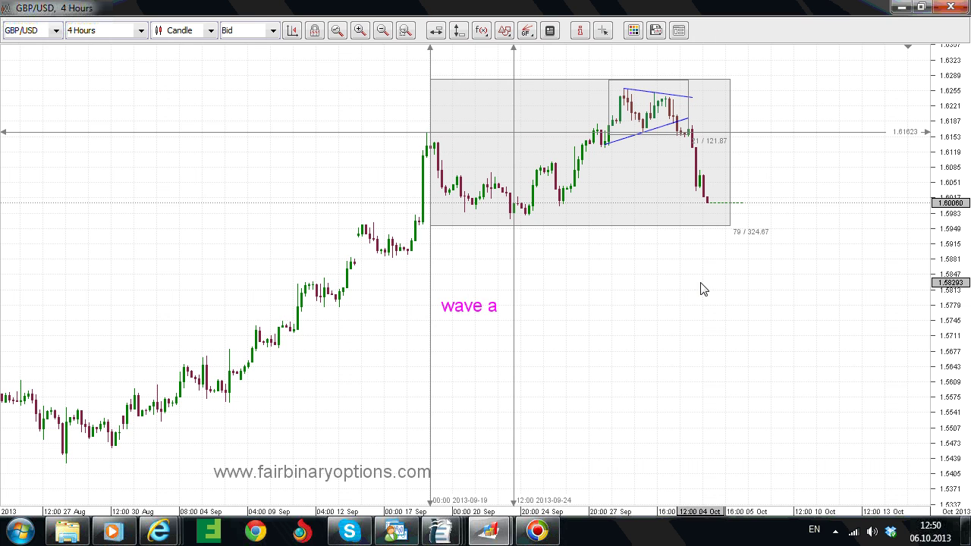
{"action": "right_click", "coordinate": [517, 269]}
{"action": "left_click", "coordinate": [596, 435]}
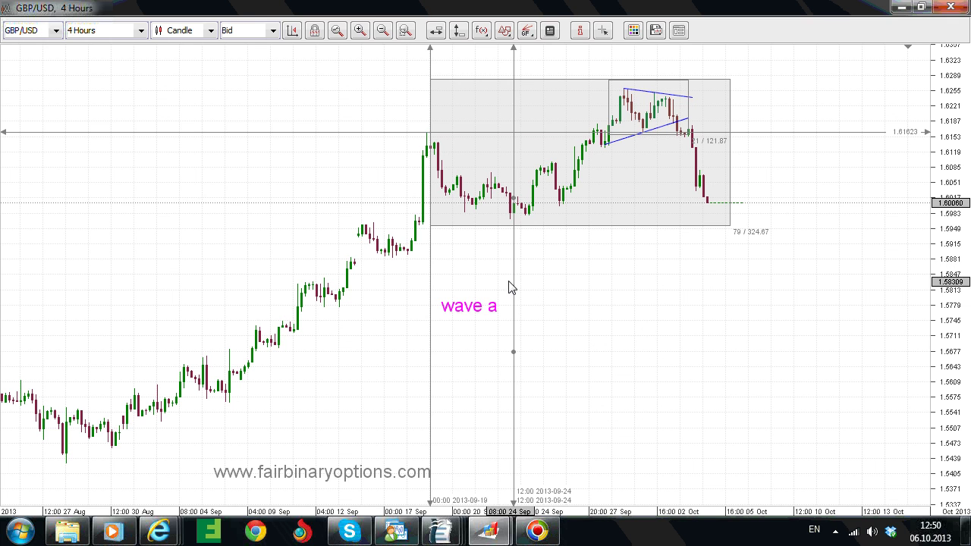
{"action": "mouse_move", "coordinate": [513, 284]}
{"action": "left_mouse_down"}
{"action": "mouse_move", "coordinate": [680, 314]}
{"action": "mouse_move", "coordinate": [670, 311]}
{"action": "left_mouse_up"}
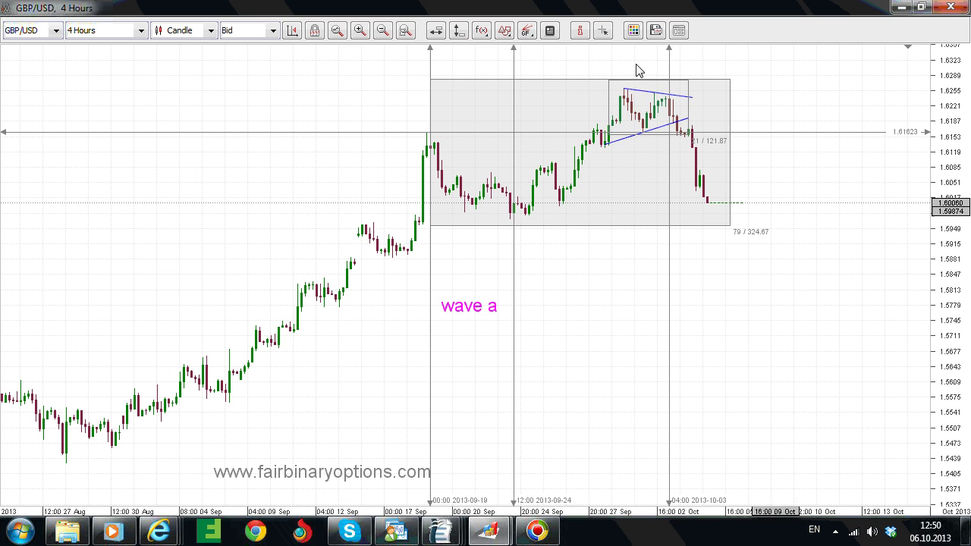
Clone the 'wave a' label and change the copy's text to 'wave b'.
{"action": "right_click", "coordinate": [474, 314]}
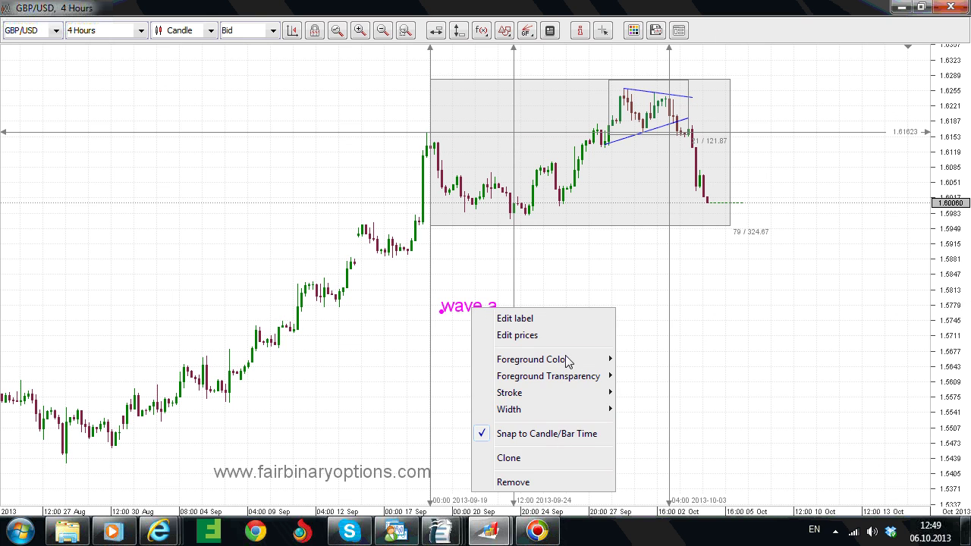
{"action": "left_click", "coordinate": [556, 461]}
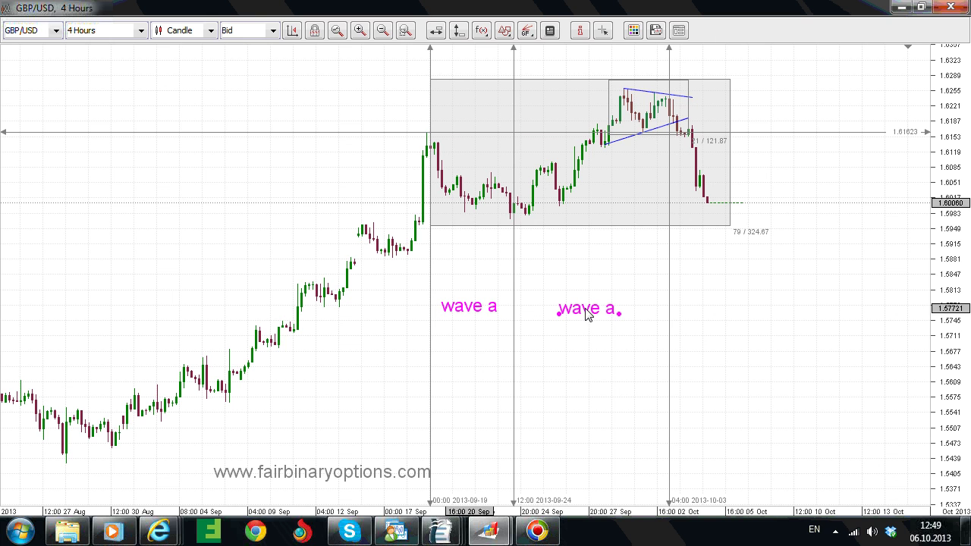
{"action": "right_click", "coordinate": [585, 311]}
{"action": "left_click", "coordinate": [629, 322]}
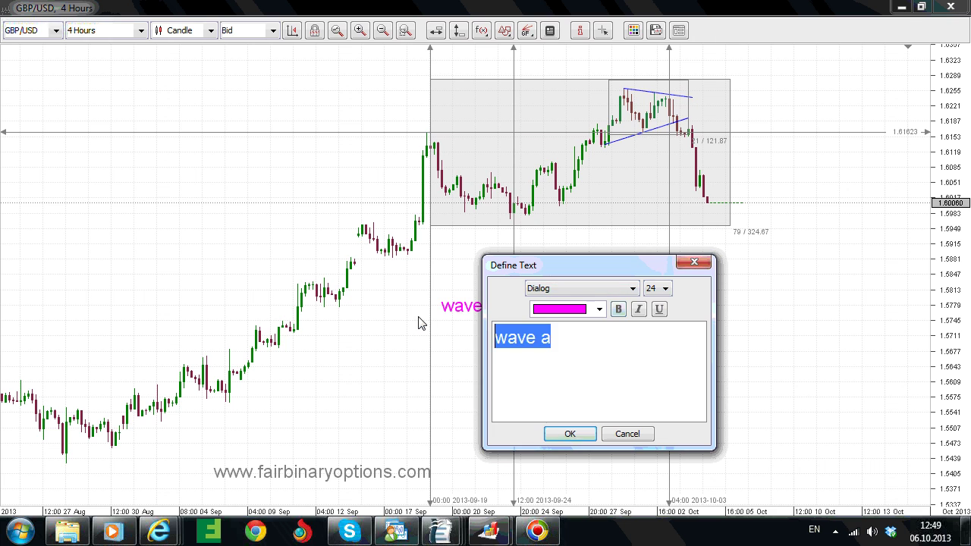
{"action": "type", "text": "wave b"}
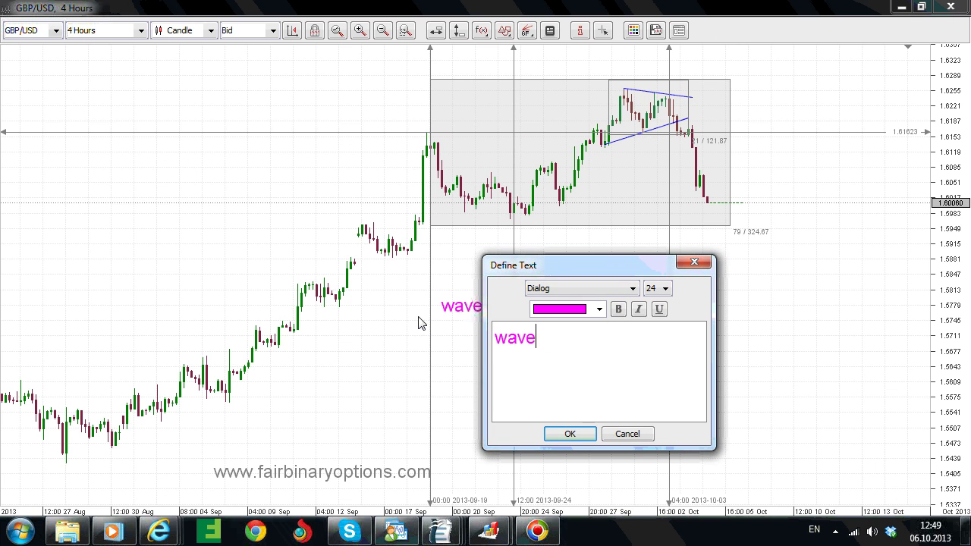
{"action": "left_click", "coordinate": [570, 433]}
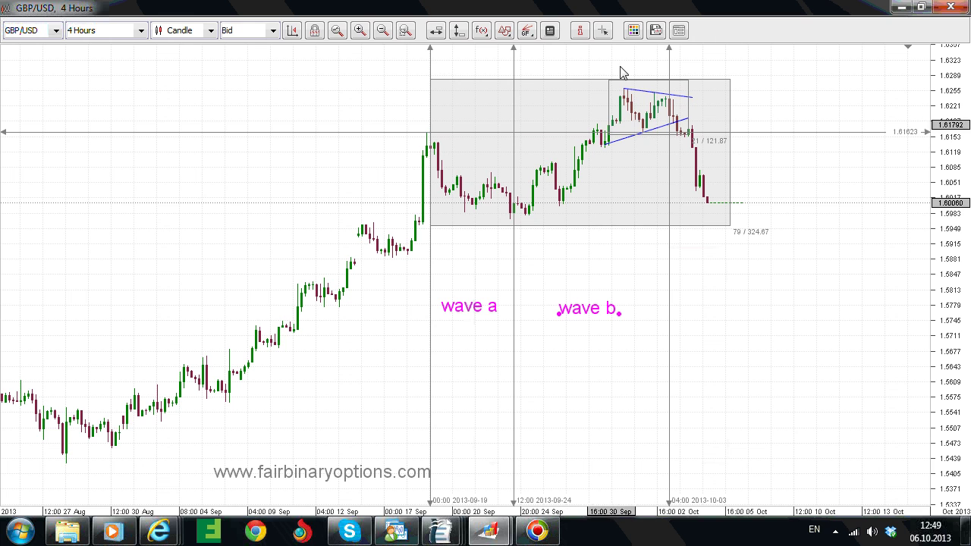
Clone 'wave b', place it under the third section, and change it to 'wave c'.
{"action": "right_click", "coordinate": [593, 316]}
{"action": "left_click", "coordinate": [656, 460]}
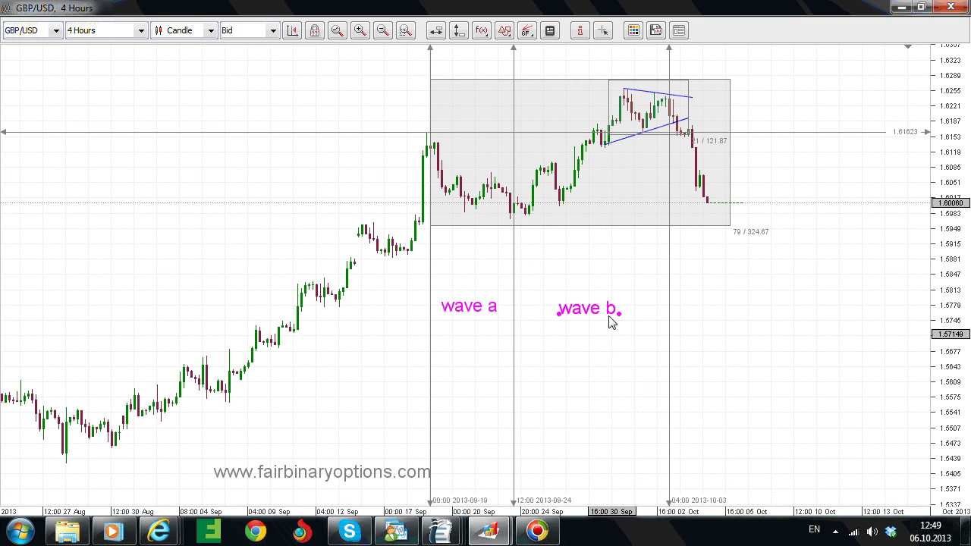
{"action": "left_click_drag", "start_coordinate": [604, 309], "coordinate": [734, 304]}
{"action": "right_click", "coordinate": [732, 299]}
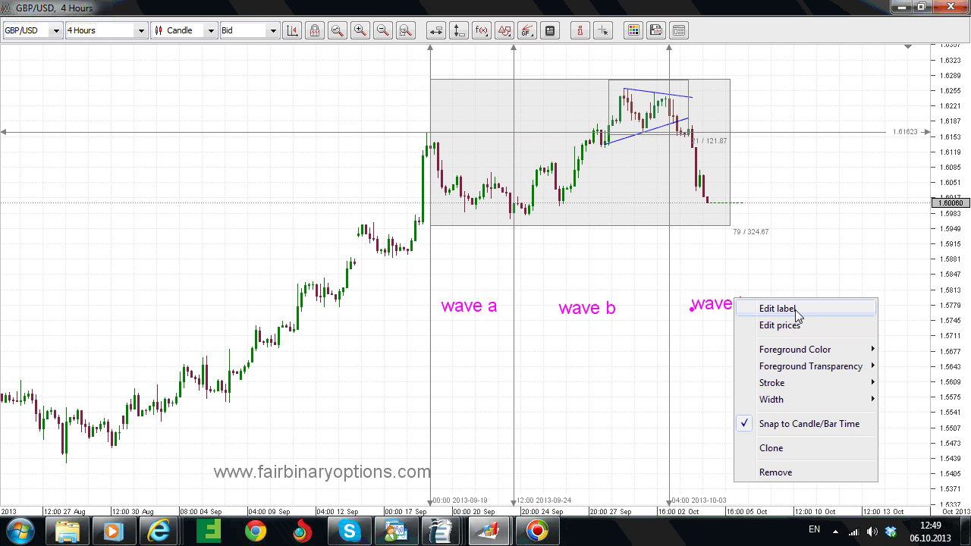
{"action": "left_click", "coordinate": [752, 306]}
{"action": "left_click", "coordinate": [622, 340]}
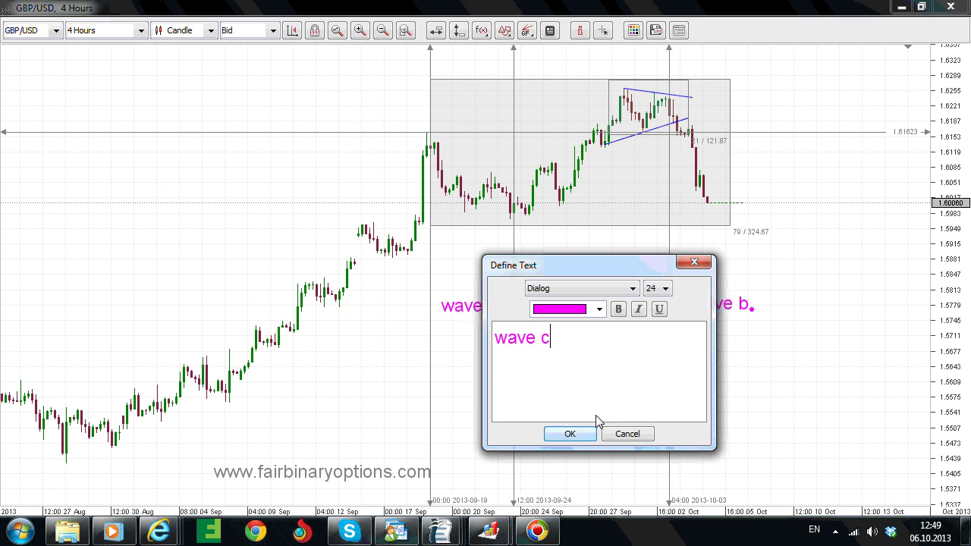
{"action": "left_click", "coordinate": [578, 437]}
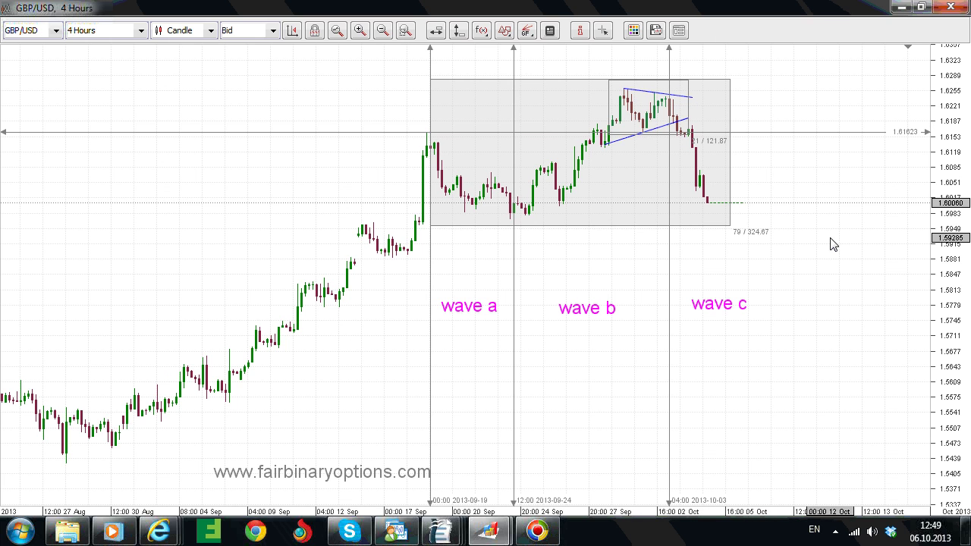
Draw a short line from the triangle's right end down to about 1.5942 and colour it orange.
{"action": "left_click", "coordinate": [506, 30]}
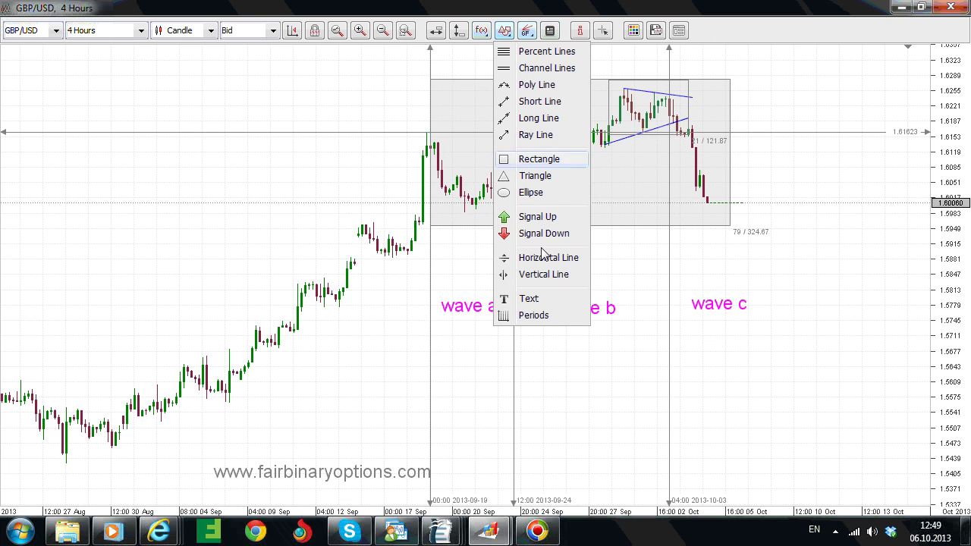
{"action": "left_click", "coordinate": [538, 101]}
{"action": "mouse_move", "coordinate": [672, 100]}
{"action": "left_mouse_down"}
{"action": "mouse_move", "coordinate": [750, 167]}
{"action": "mouse_move", "coordinate": [794, 231]}
{"action": "mouse_move", "coordinate": [781, 224]}
{"action": "left_mouse_up"}
{"action": "right_click", "coordinate": [781, 222]}
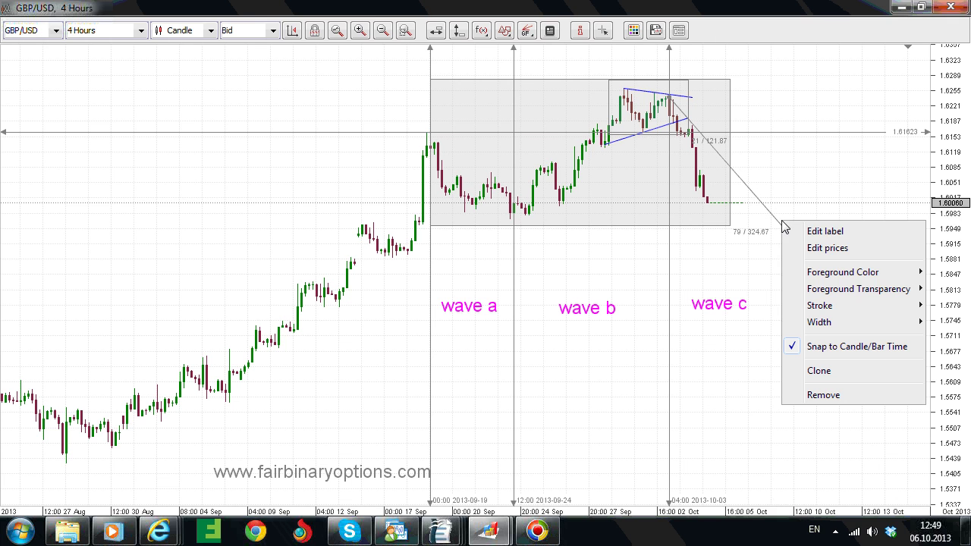
{"action": "mouse_move", "coordinate": [879, 277]}
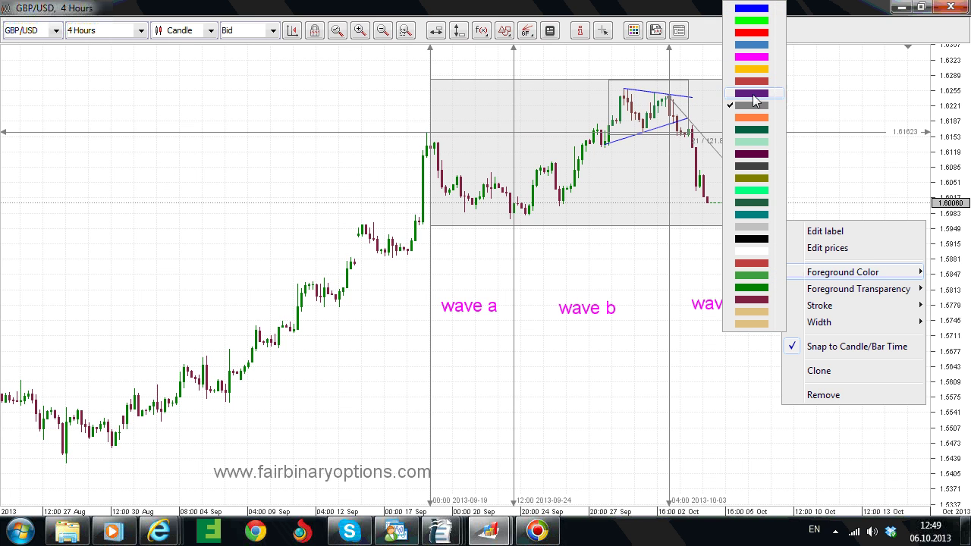
{"action": "left_click", "coordinate": [759, 69]}
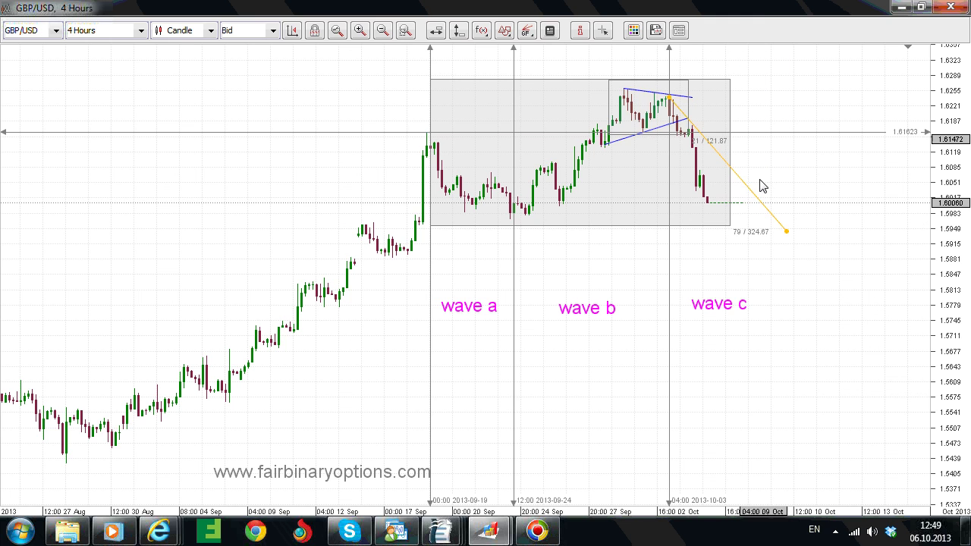
{"action": "right_click", "coordinate": [743, 180]}
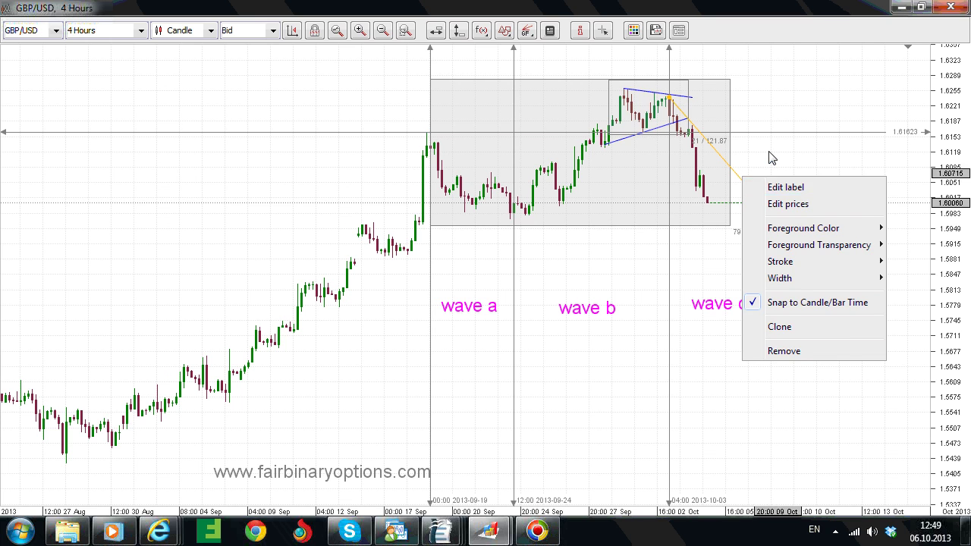
{"action": "left_click", "coordinate": [771, 157]}
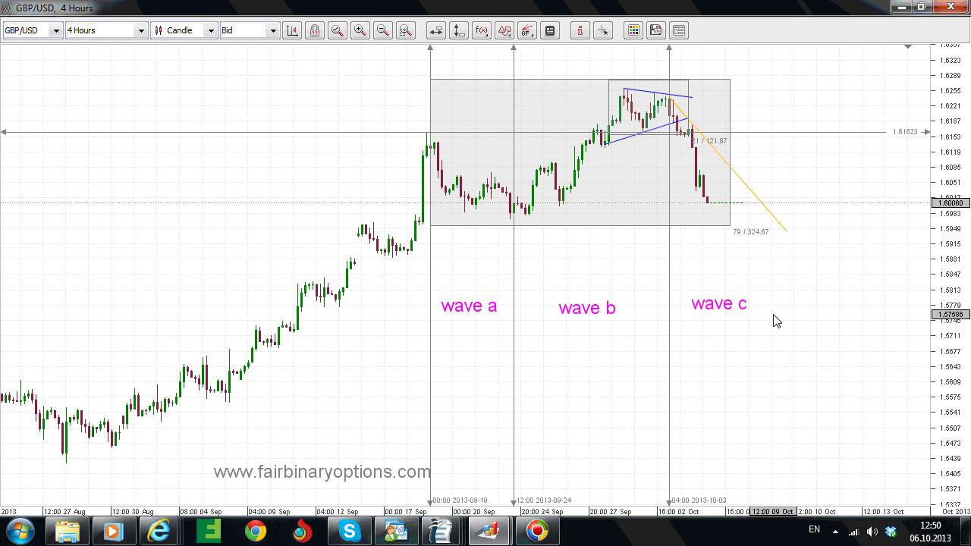
Add a size-24 '3' text label at the mid-September peak.
{"action": "left_click", "coordinate": [504, 30]}
{"action": "left_click", "coordinate": [553, 298]}
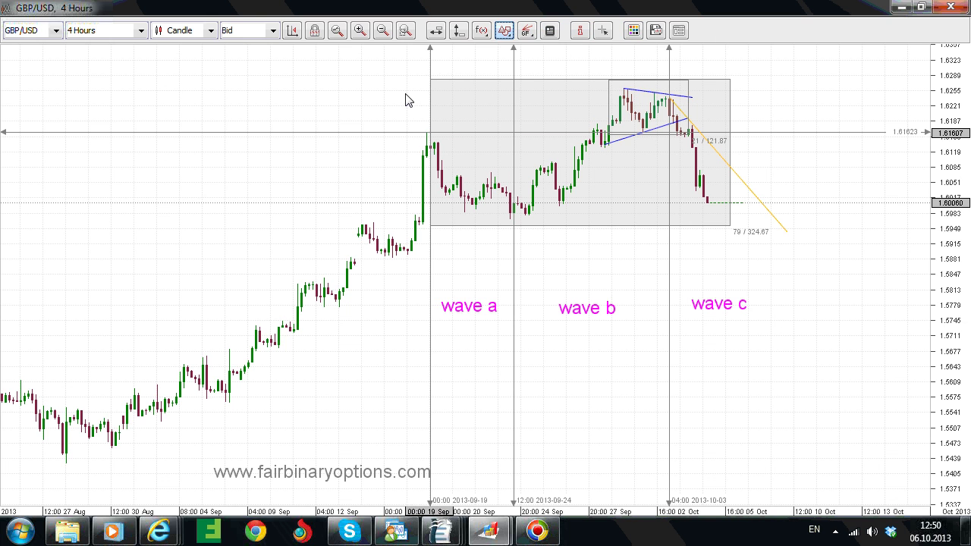
{"action": "left_click", "coordinate": [408, 116]}
{"action": "type", "text": "3"}
{"action": "left_click", "coordinate": [665, 288]}
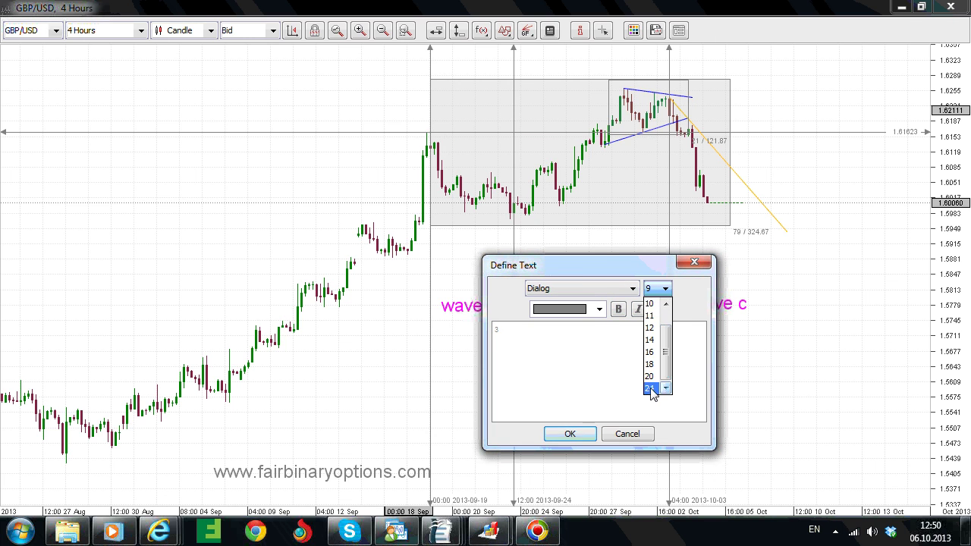
{"action": "left_click", "coordinate": [654, 375]}
{"action": "left_click", "coordinate": [599, 311]}
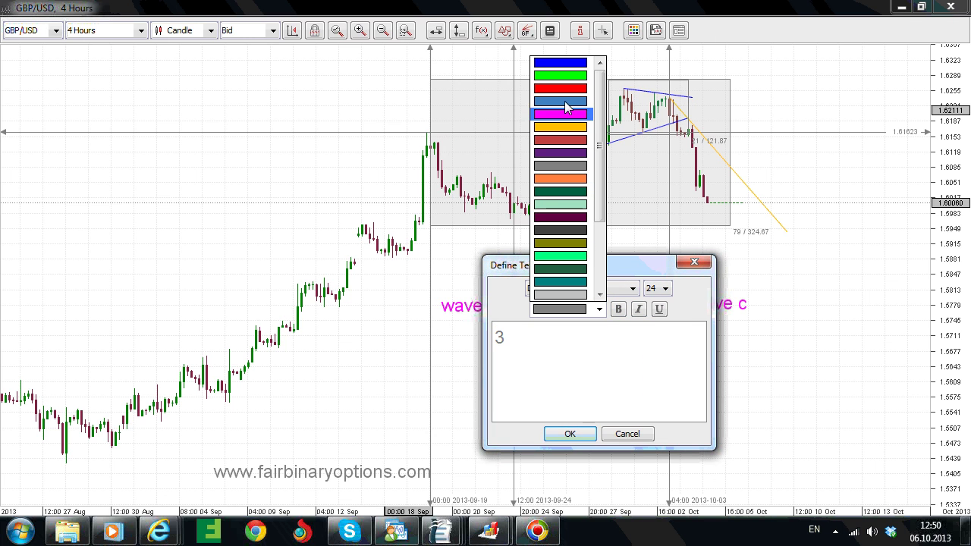
{"action": "left_click", "coordinate": [562, 230]}
{"action": "left_click", "coordinate": [569, 433]}
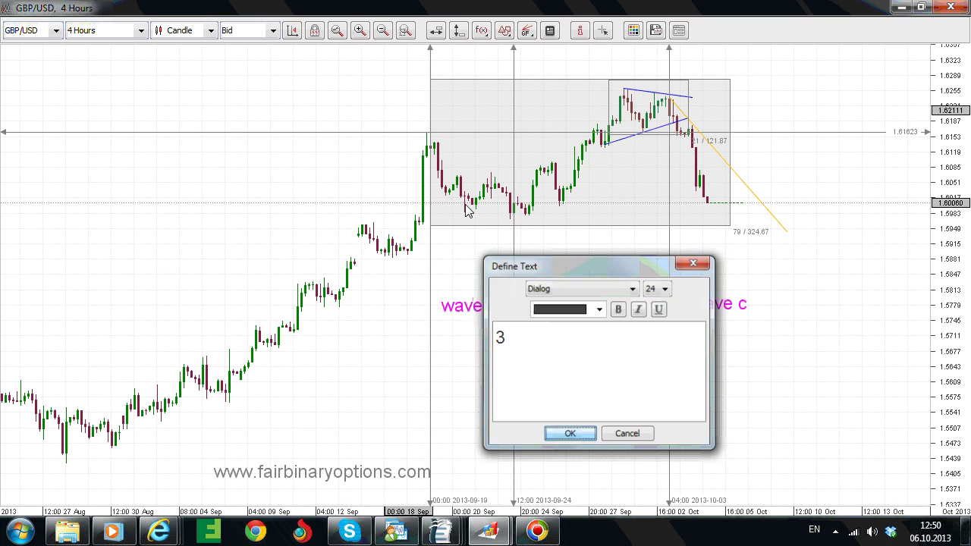
Clone the '3' label below the orange line's end and change it to '4'.
{"action": "right_click", "coordinate": [414, 107]}
{"action": "left_click", "coordinate": [474, 251]}
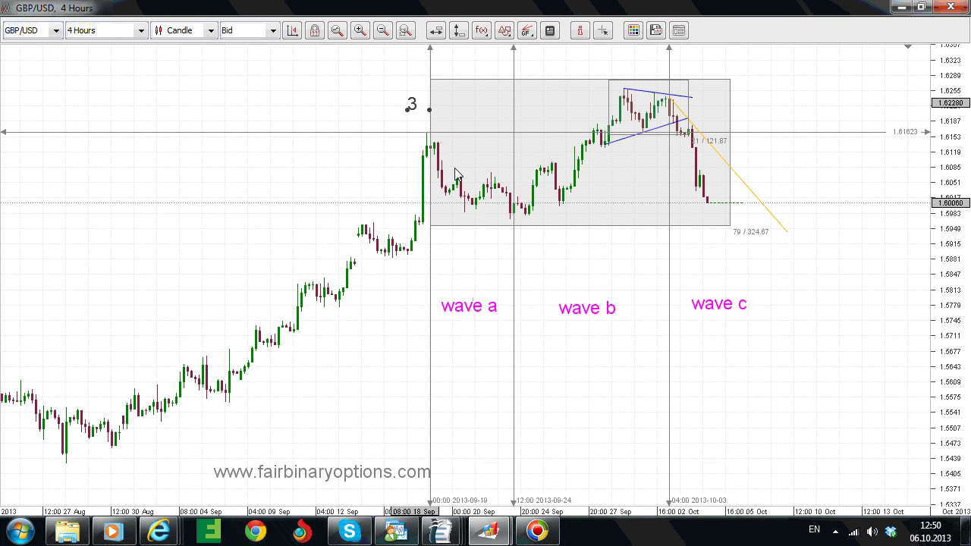
{"action": "left_click", "coordinate": [777, 259]}
{"action": "right_click", "coordinate": [773, 252]}
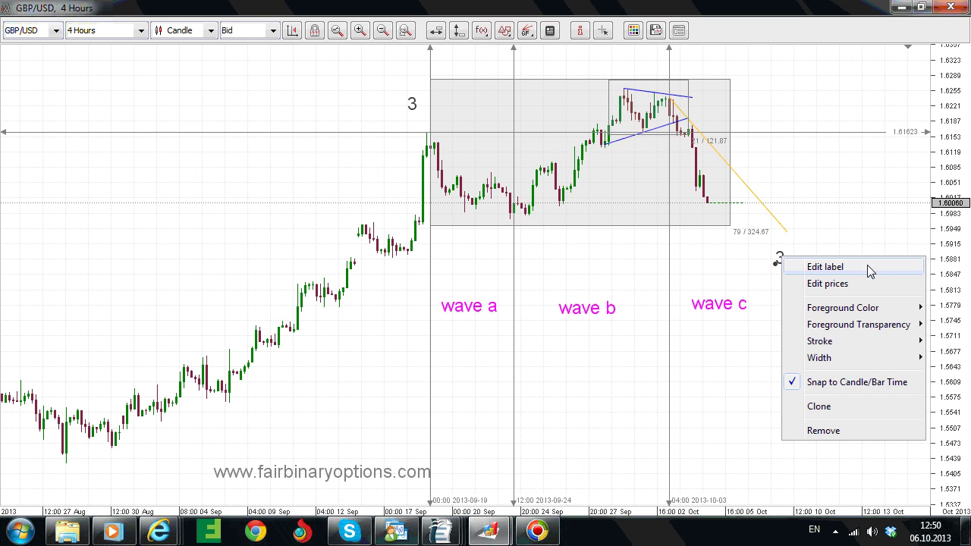
{"action": "left_click", "coordinate": [806, 271]}
{"action": "left_click_drag", "start_coordinate": [563, 351], "coordinate": [457, 352]}
{"action": "type", "text": "4"}
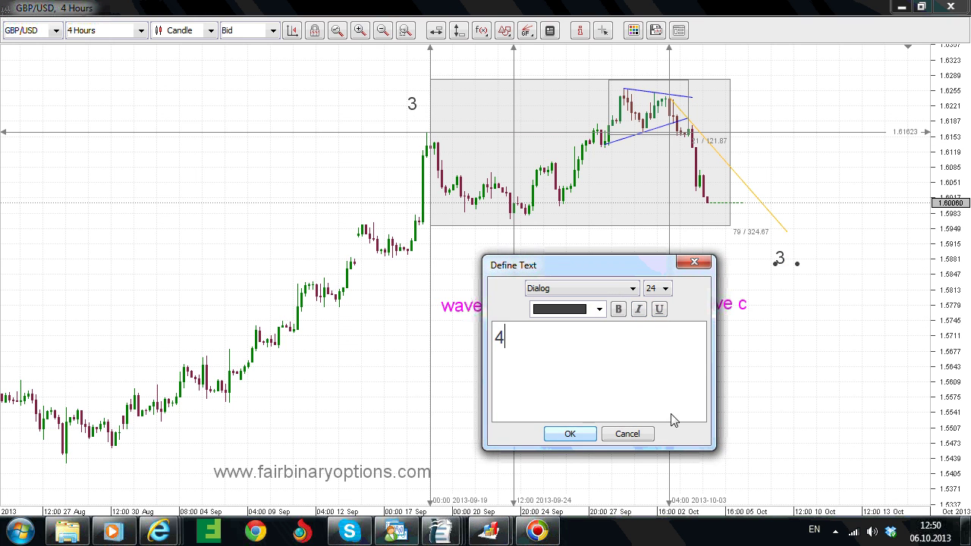
{"action": "left_click", "coordinate": [585, 442]}
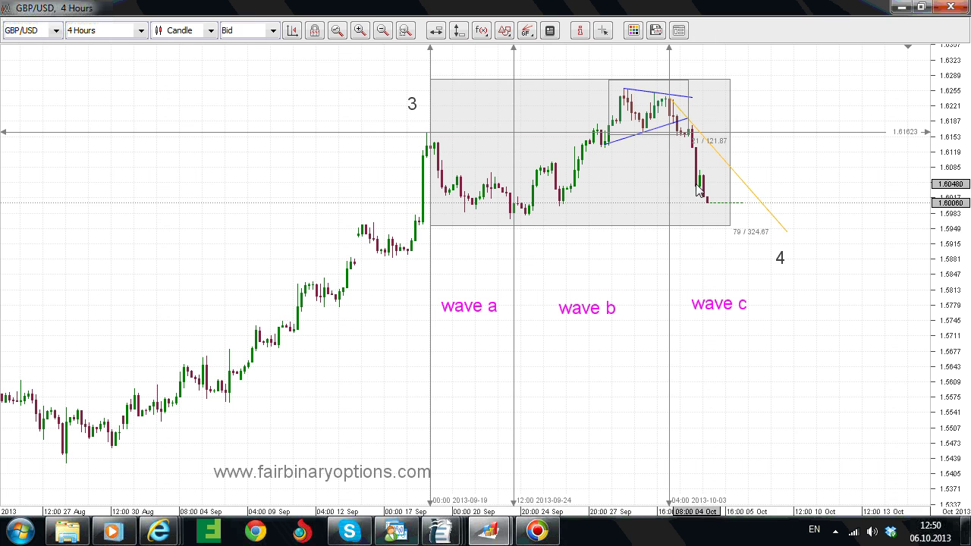
Make the orange projection line thicker.
{"action": "right_click", "coordinate": [784, 226]}
{"action": "mouse_move", "coordinate": [867, 332]}
{"action": "left_click", "coordinate": [768, 347]}
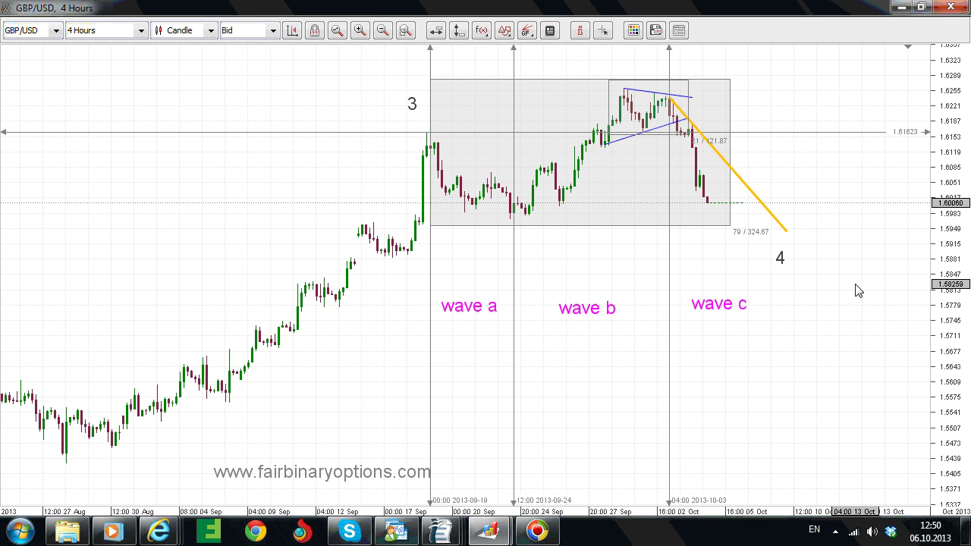
Place three green up-arrow signals in a row along the projection line near the latest price.
{"action": "left_click", "coordinate": [504, 30]}
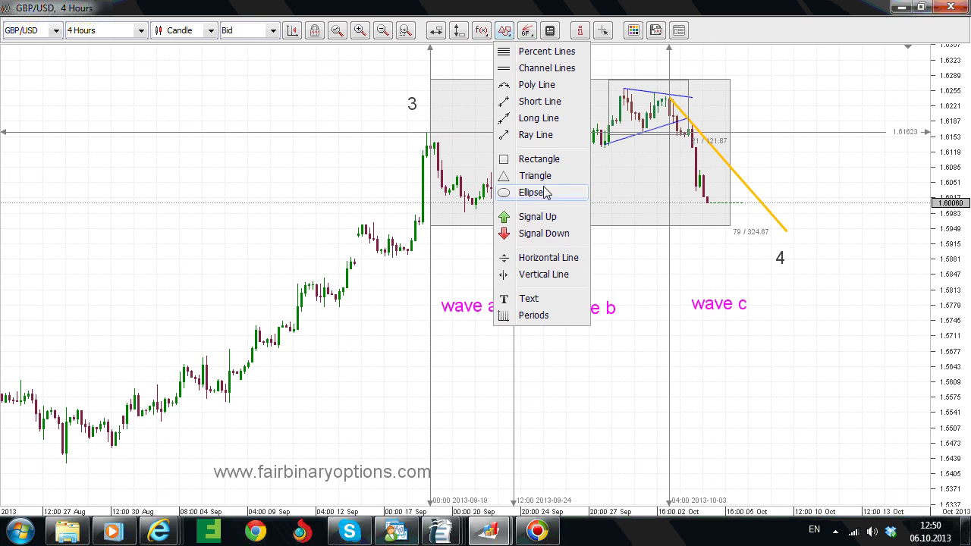
{"action": "left_click", "coordinate": [537, 217]}
{"action": "left_click", "coordinate": [756, 193]}
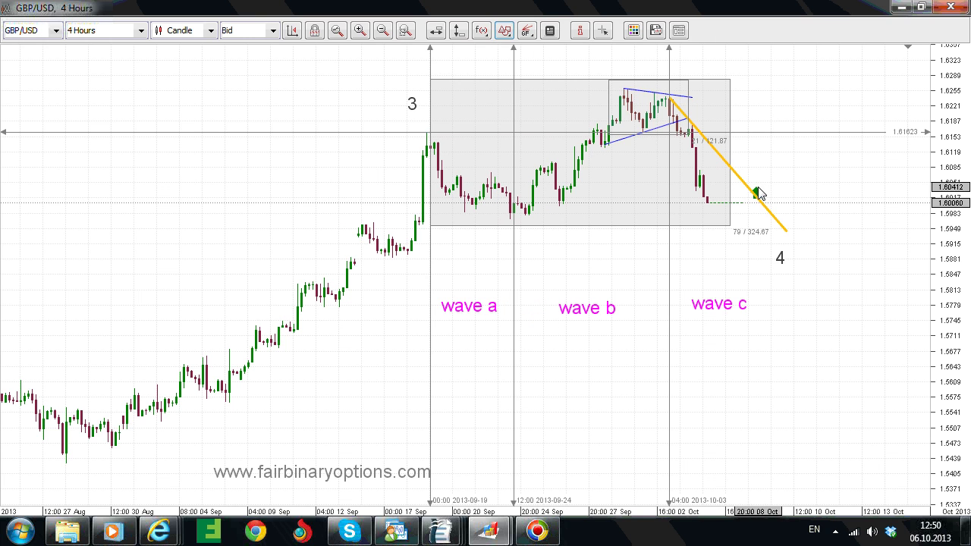
{"action": "left_click", "coordinate": [504, 32]}
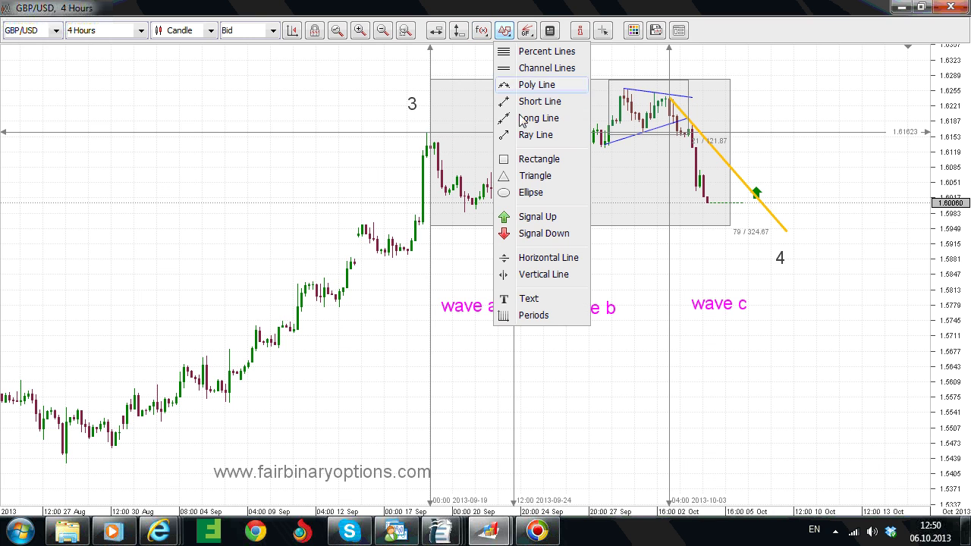
{"action": "left_click", "coordinate": [536, 218]}
{"action": "left_click", "coordinate": [772, 196]}
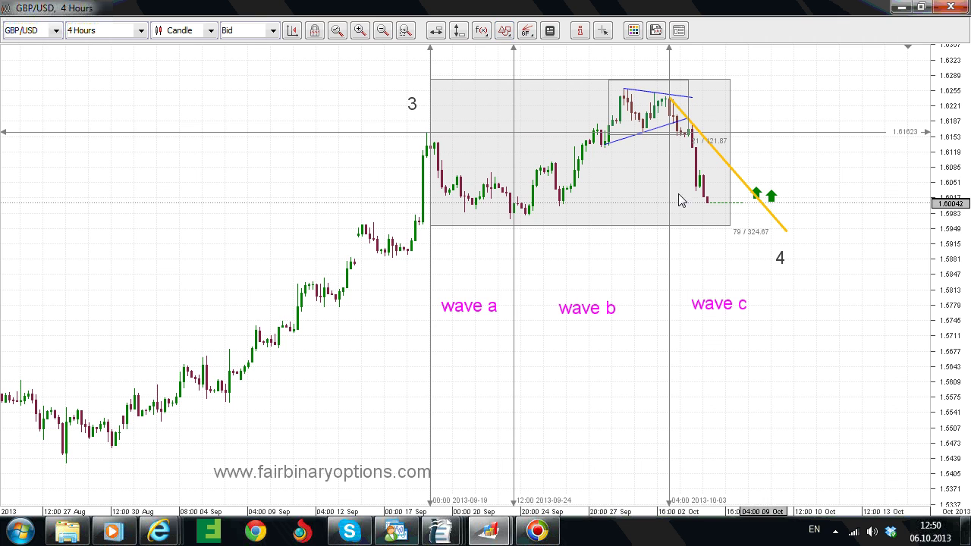
{"action": "left_click", "coordinate": [504, 30]}
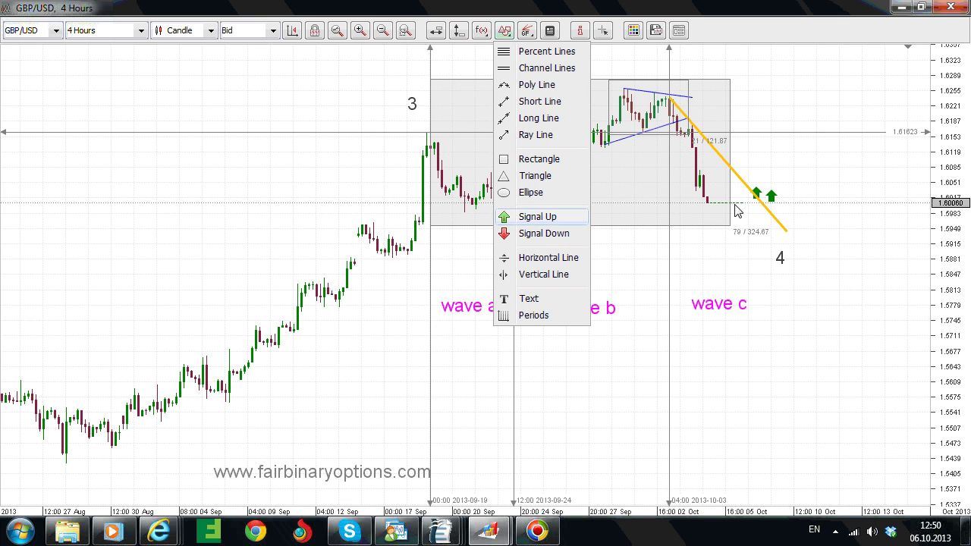
{"action": "left_click", "coordinate": [787, 197]}
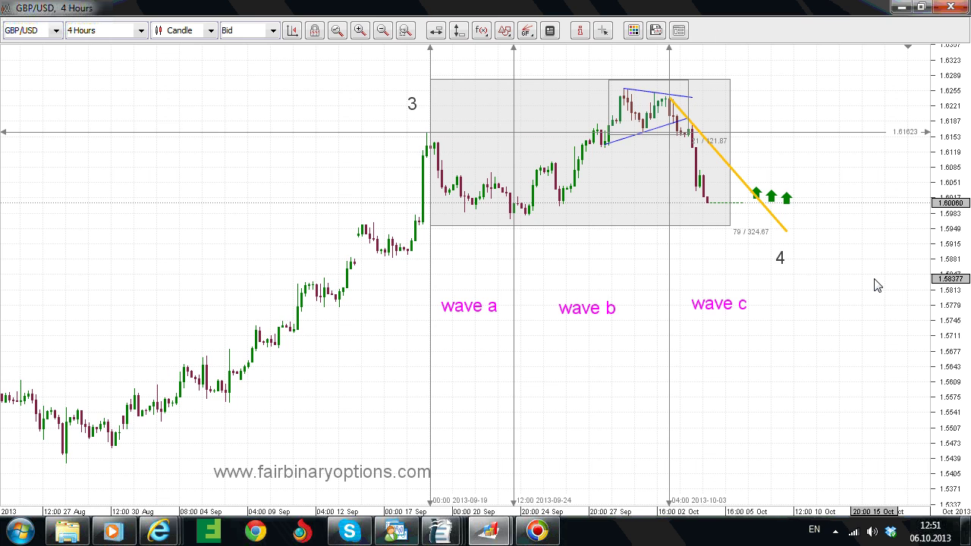
Place a new text note on the chart with font size 20 in dark grey.
{"action": "left_click", "coordinate": [505, 31]}
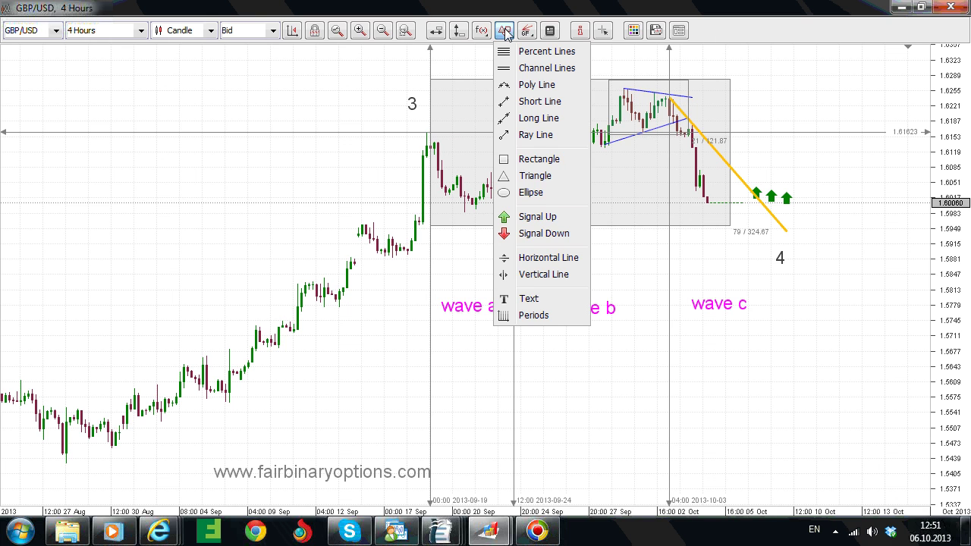
{"action": "left_click", "coordinate": [528, 302]}
{"action": "left_click", "coordinate": [766, 182]}
{"action": "left_click", "coordinate": [665, 288]}
{"action": "scroll", "coordinate": [660, 356], "scroll_direction": "down", "scroll_amount": 2}
{"action": "left_click", "coordinate": [650, 376]}
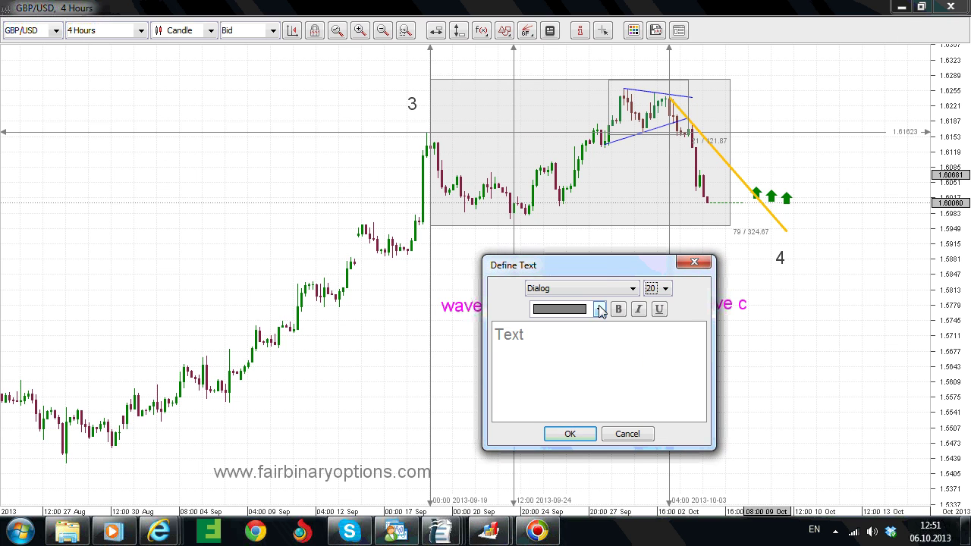
{"action": "left_click", "coordinate": [599, 309]}
{"action": "left_click", "coordinate": [559, 230]}
Enter the two-line note 'End of week or one week expiration / date' and move it beside the latest candles.
{"action": "left_click_drag", "start_coordinate": [561, 337], "coordinate": [498, 337]}
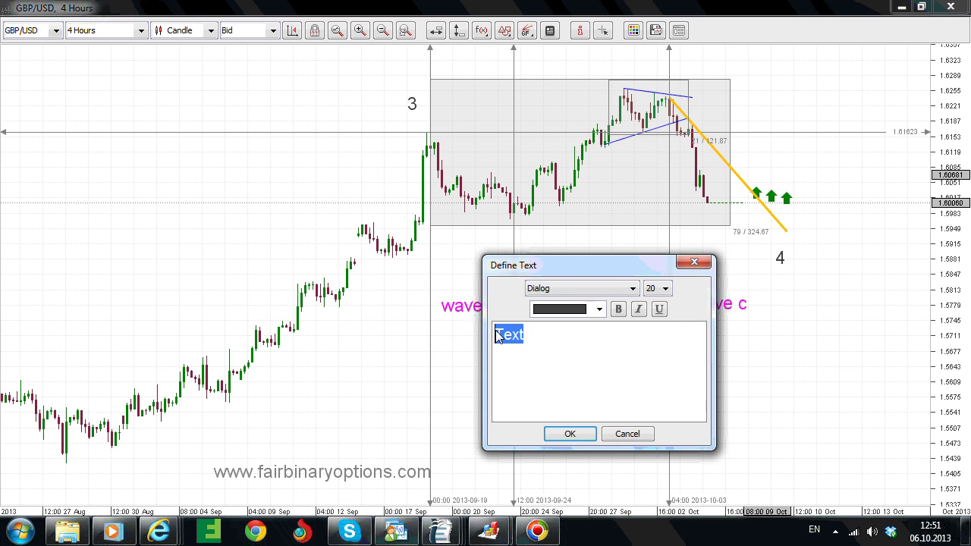
{"action": "type", "text": "End of week or o"}
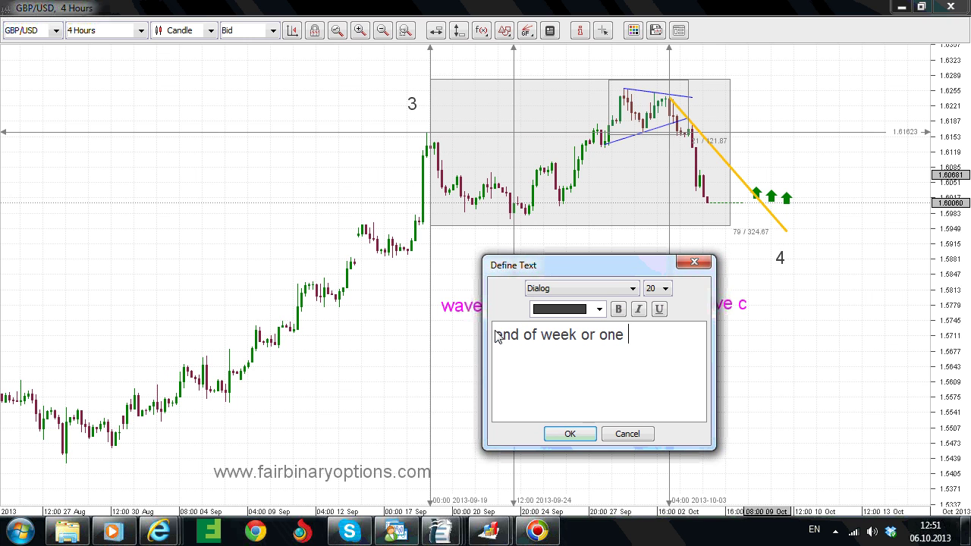
{"action": "type", "text": "ne week expiraton"}
{"action": "key", "text": "Left"}
{"action": "key", "text": "Left"}
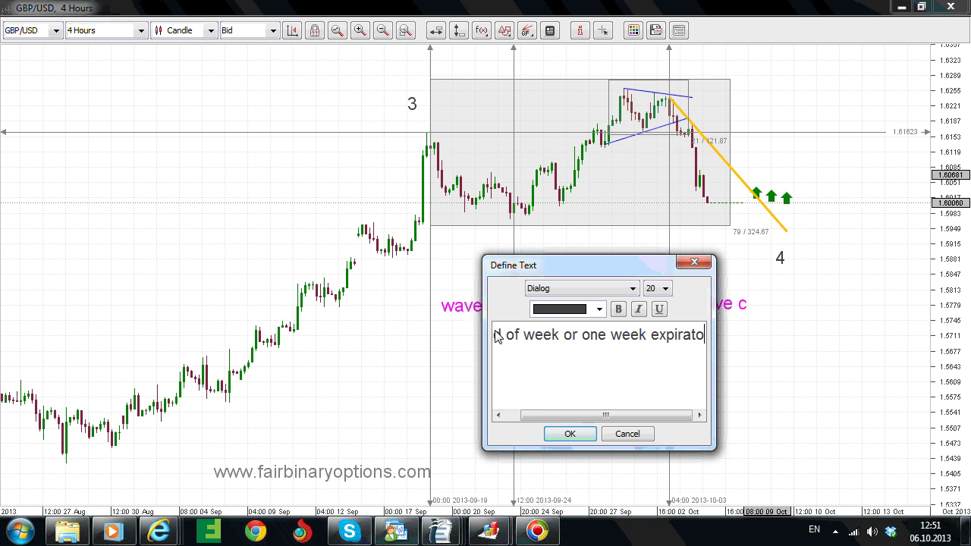
{"action": "type", "text": "i"}
{"action": "key", "text": "End"}
{"action": "key", "text": "Return"}
{"action": "type", "text": "da"}
{"action": "key", "text": "BackSpace"}
{"action": "key", "text": "BackSpace"}
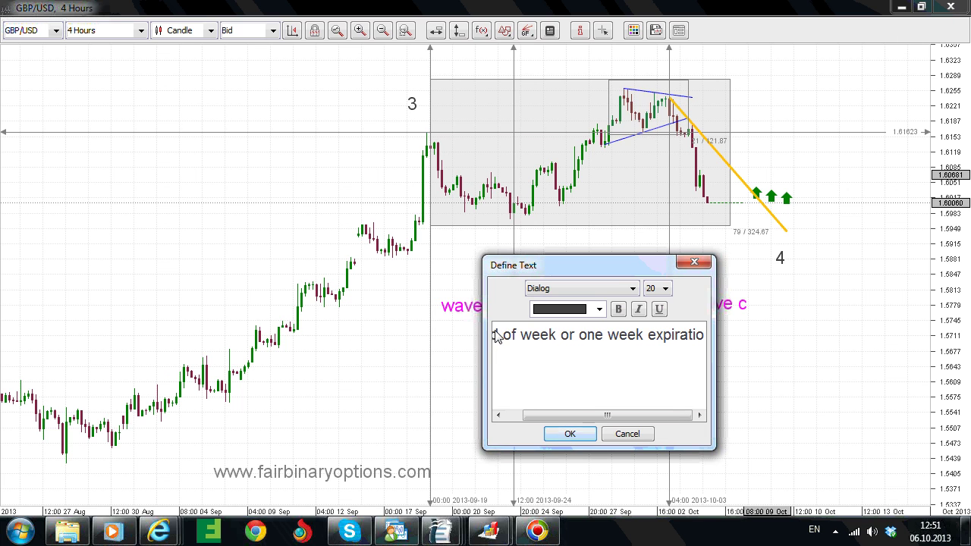
{"action": "key", "text": "Return"}
{"action": "type", "text": "date"}
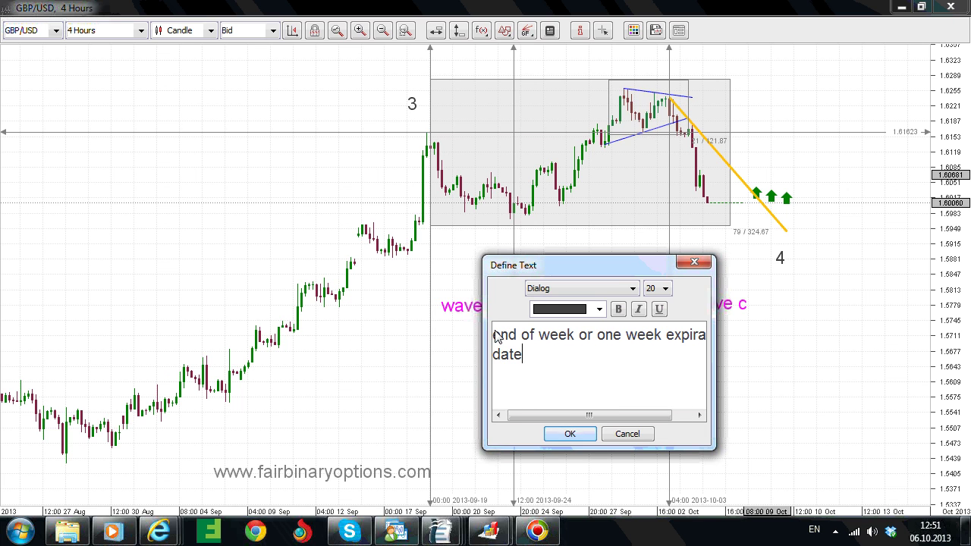
{"action": "left_click", "coordinate": [569, 433]}
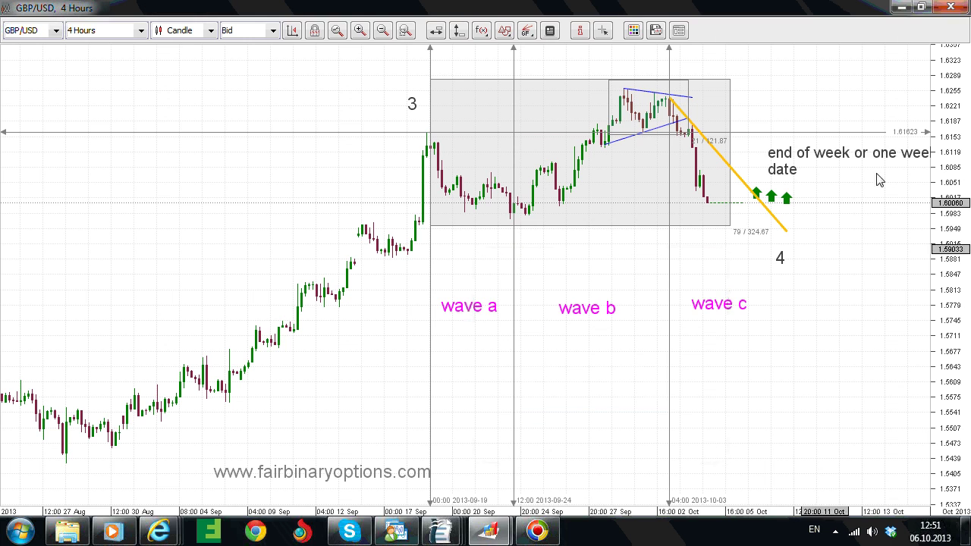
{"action": "mouse_move", "coordinate": [793, 162]}
{"action": "left_mouse_down"}
{"action": "mouse_move", "coordinate": [809, 196]}
{"action": "mouse_move", "coordinate": [732, 244]}
{"action": "mouse_move", "coordinate": [687, 218]}
{"action": "left_mouse_up"}
Clone the expiration note to make a copy.
{"action": "right_click", "coordinate": [875, 219]}
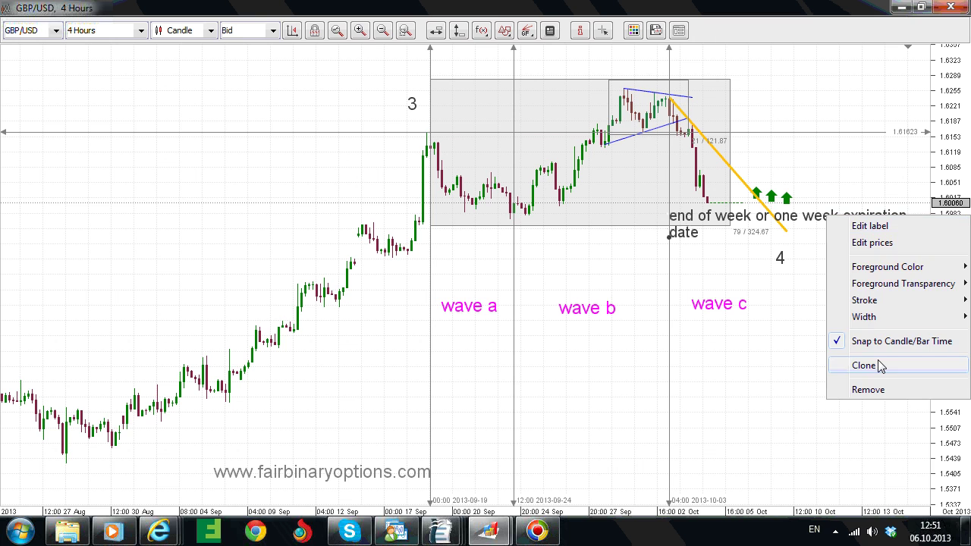
{"action": "left_click", "coordinate": [880, 366]}
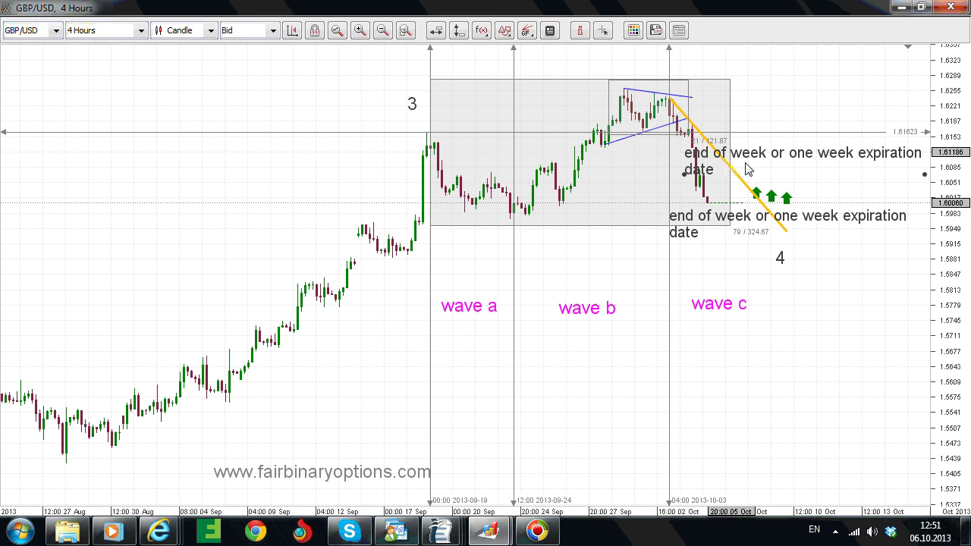
{"action": "left_click_drag", "start_coordinate": [747, 168], "coordinate": [747, 179]}
Change the copied note's text to 'buying calls' and place it above the green arrows.
{"action": "right_click", "coordinate": [747, 179]}
{"action": "left_click", "coordinate": [823, 186]}
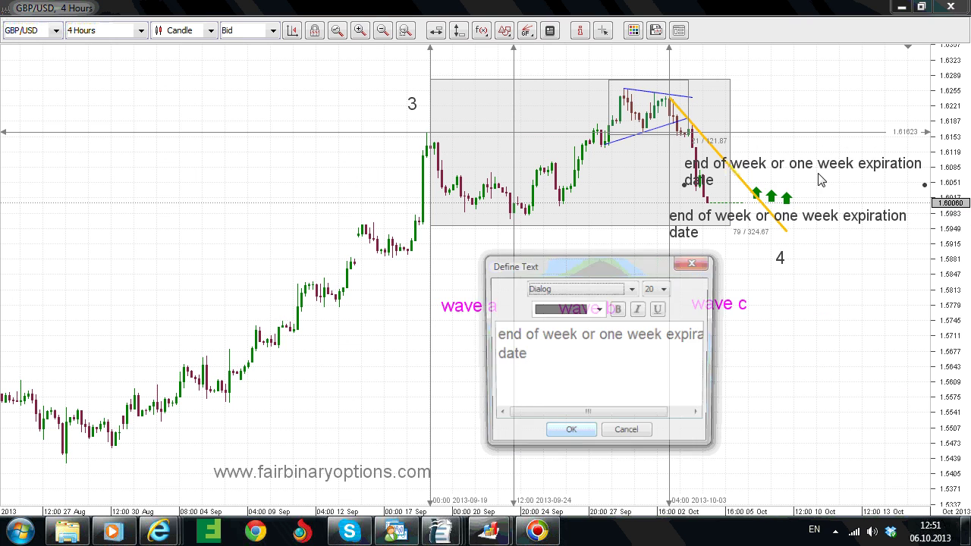
{"action": "left_click", "coordinate": [593, 363]}
{"action": "key", "text": "ctrl+a"}
{"action": "type", "text": "buying calls"}
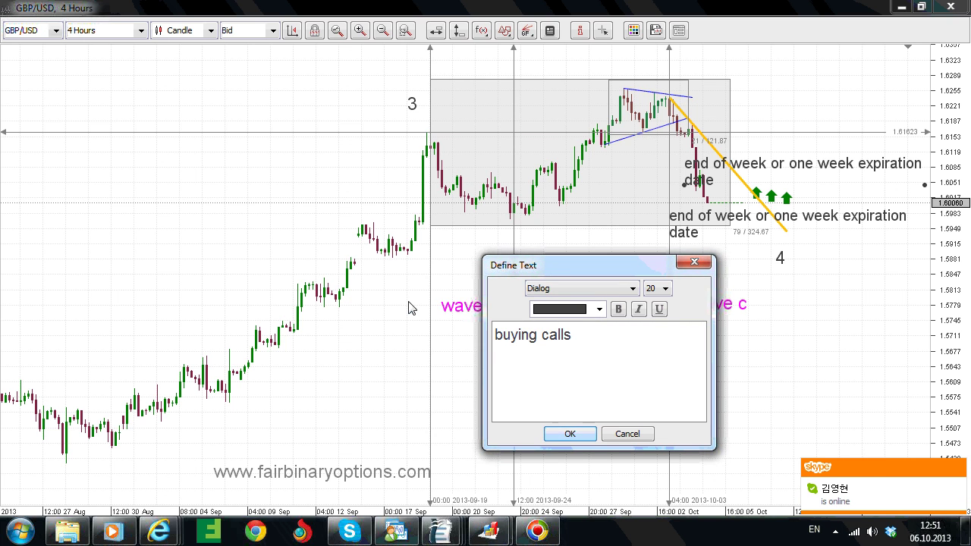
{"action": "left_click", "coordinate": [568, 433]}
{"action": "left_click_drag", "start_coordinate": [728, 189], "coordinate": [806, 181]}
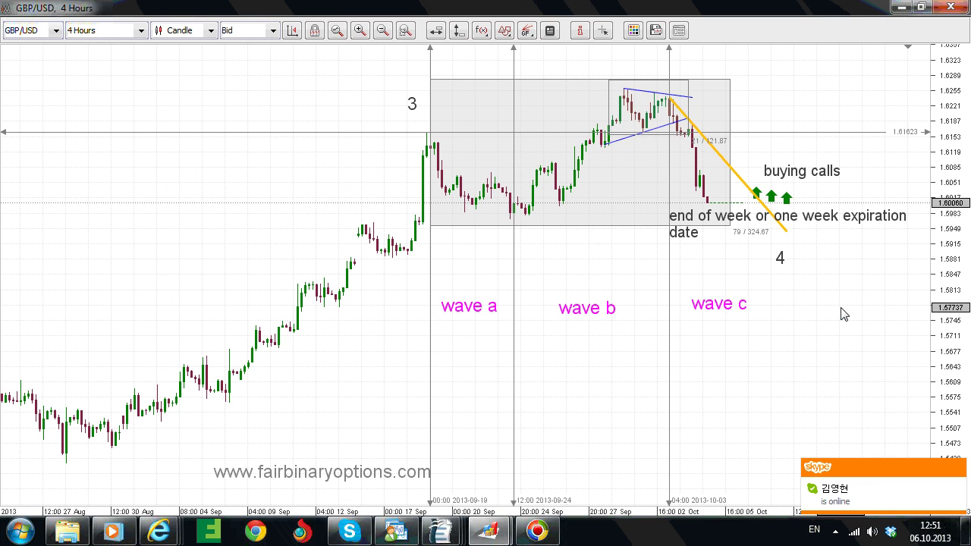